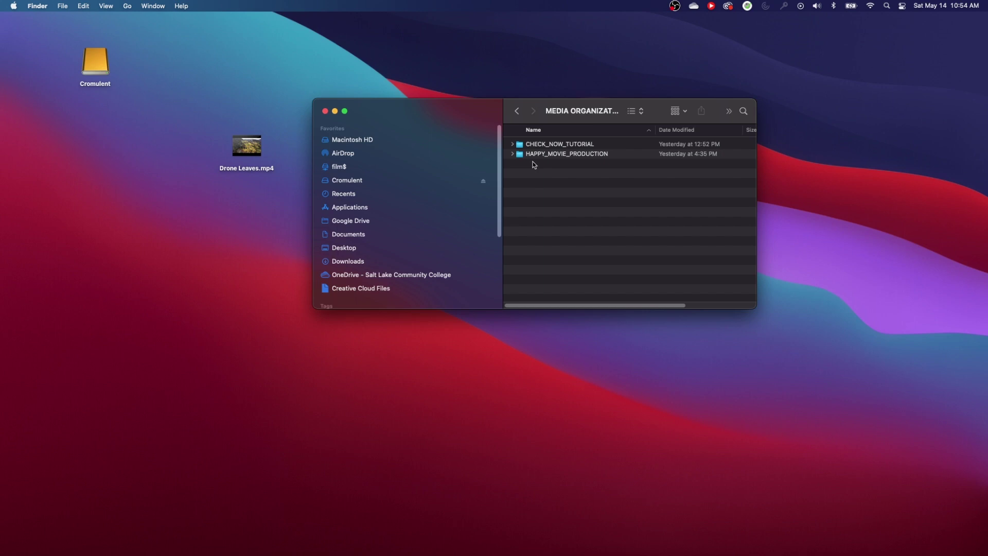
Expand HAPPY_MOVIE_PRODUCTION in list view and select its Day 1 folder.
left_click(527, 155)
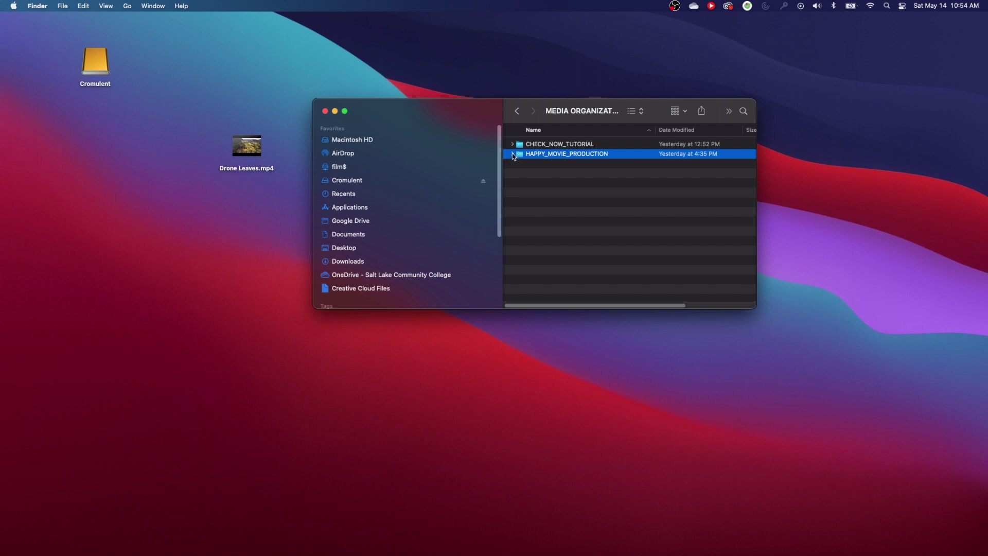
left_click(513, 154)
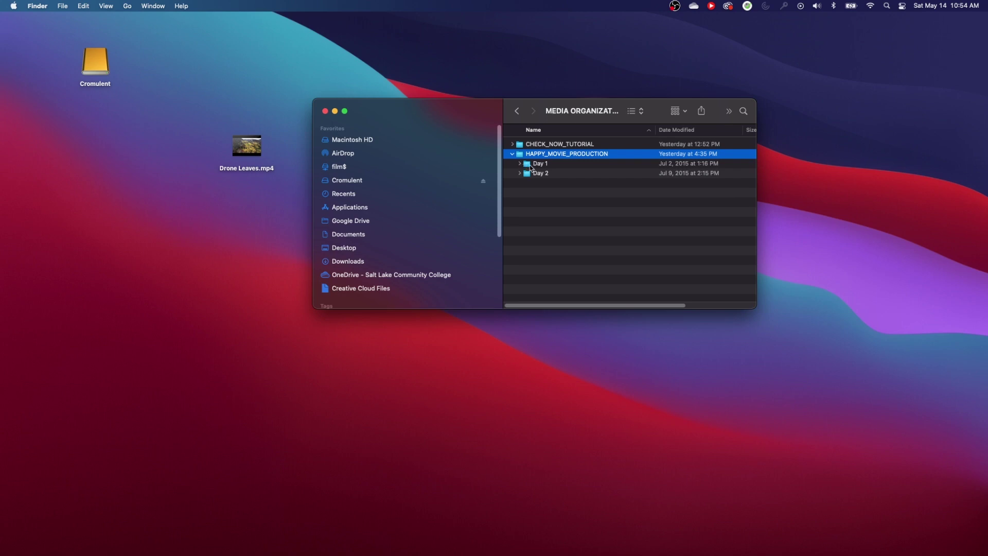
left_click(528, 165)
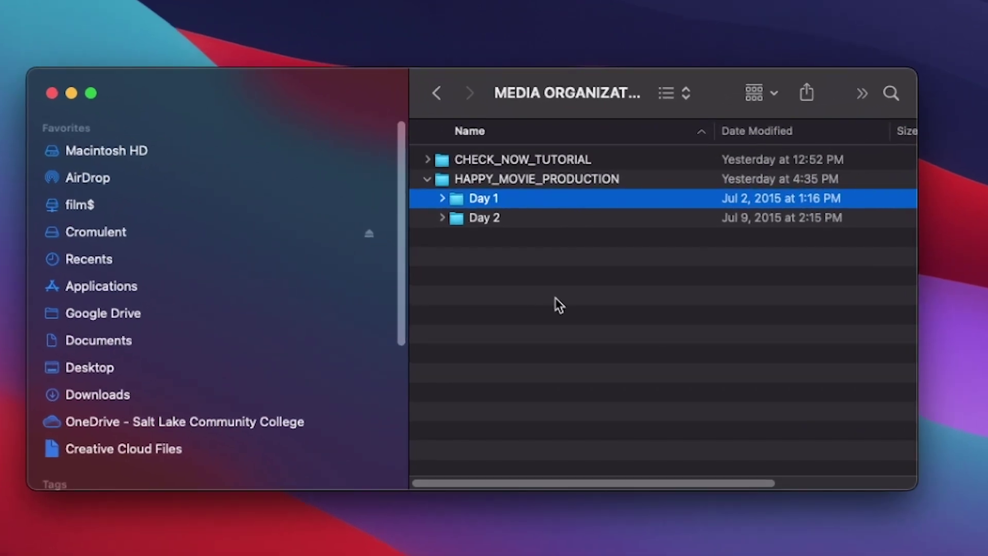
Rename the Day 1 folder to 20150702.
key("Return")
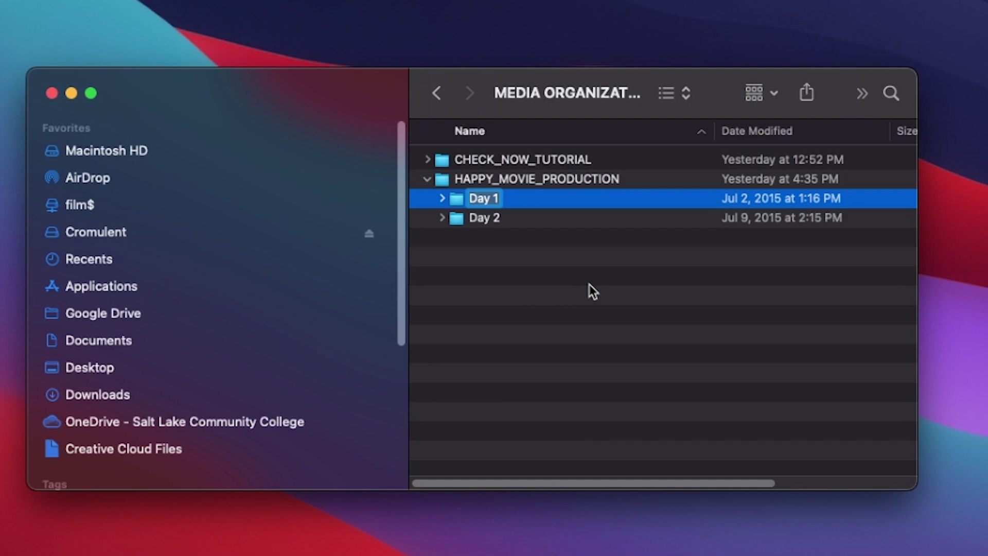
type("2015")
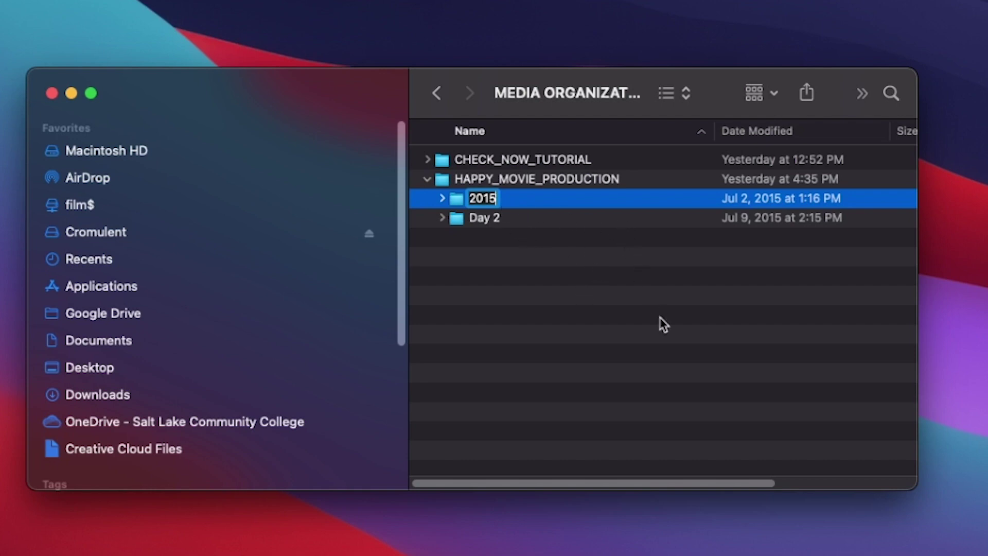
type("0702")
key("Return")
Rename the Day 2 folder to 20150709.
left_click(510, 216)
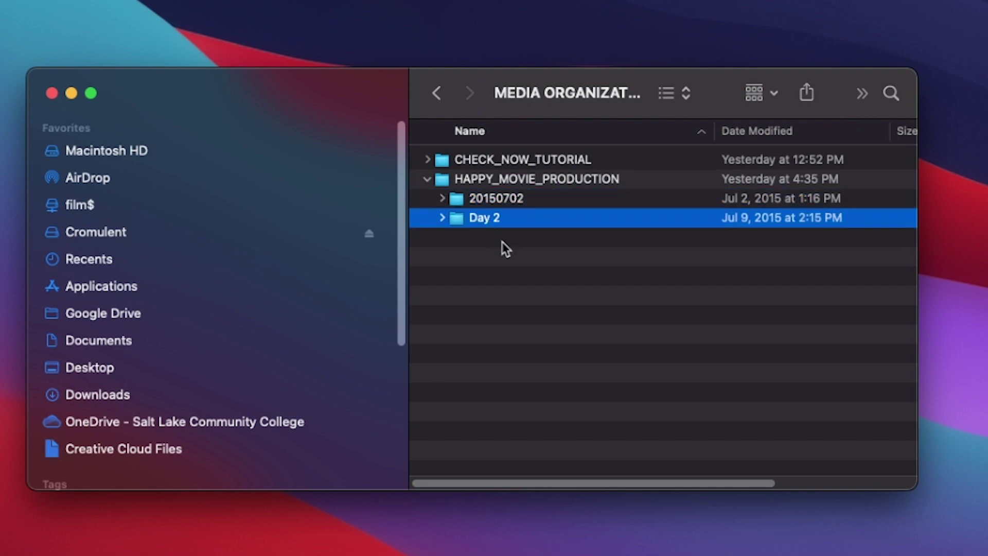
key("Return")
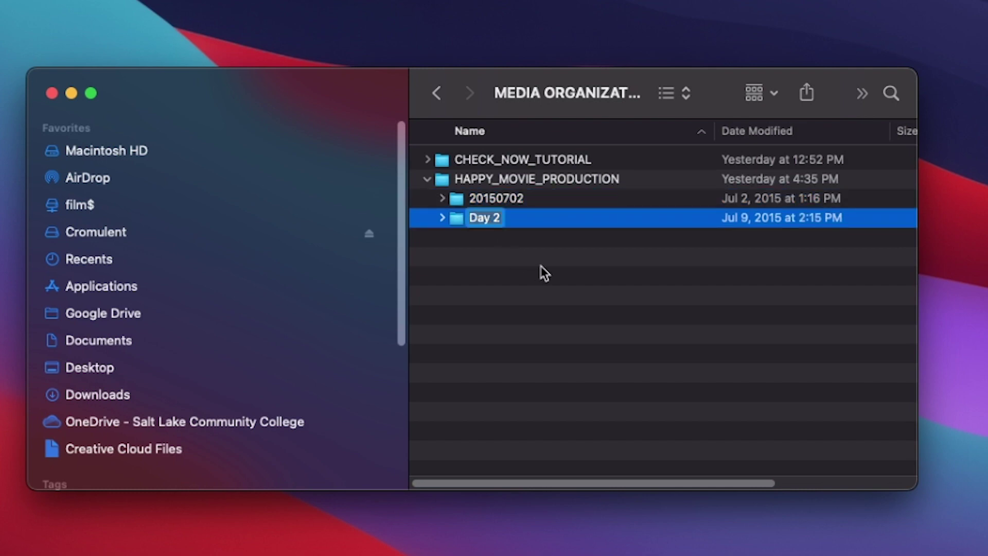
type("20150709")
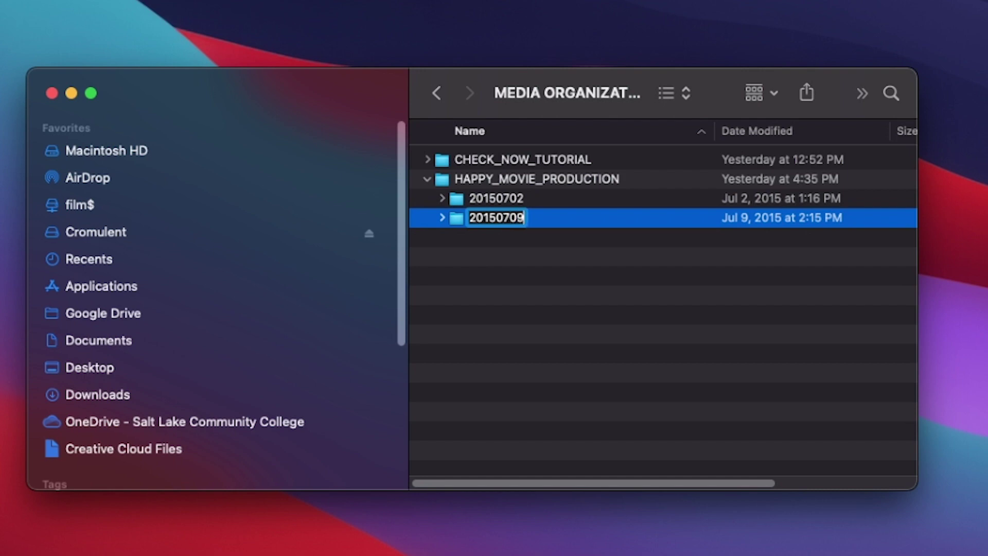
key("Return")
left_click(489, 200)
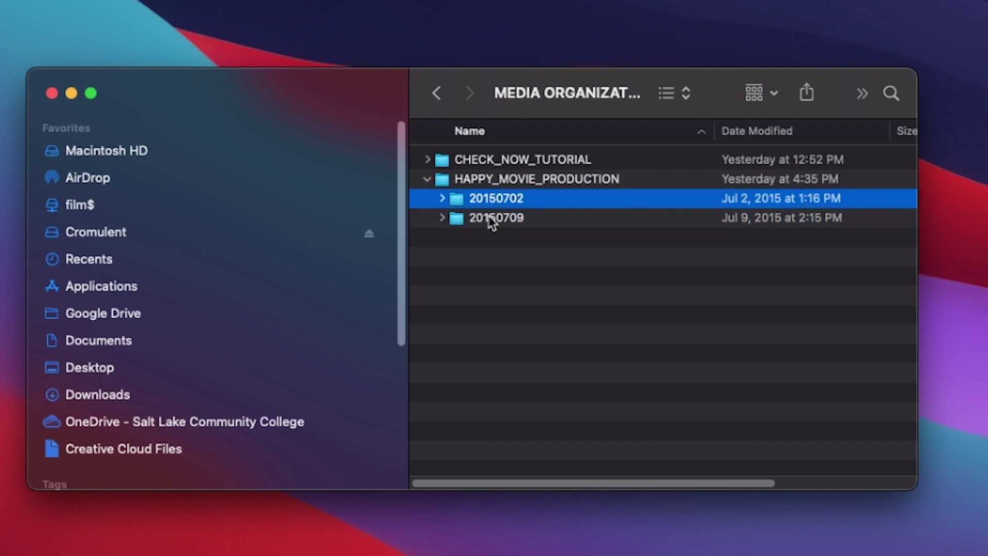
left_click(475, 218)
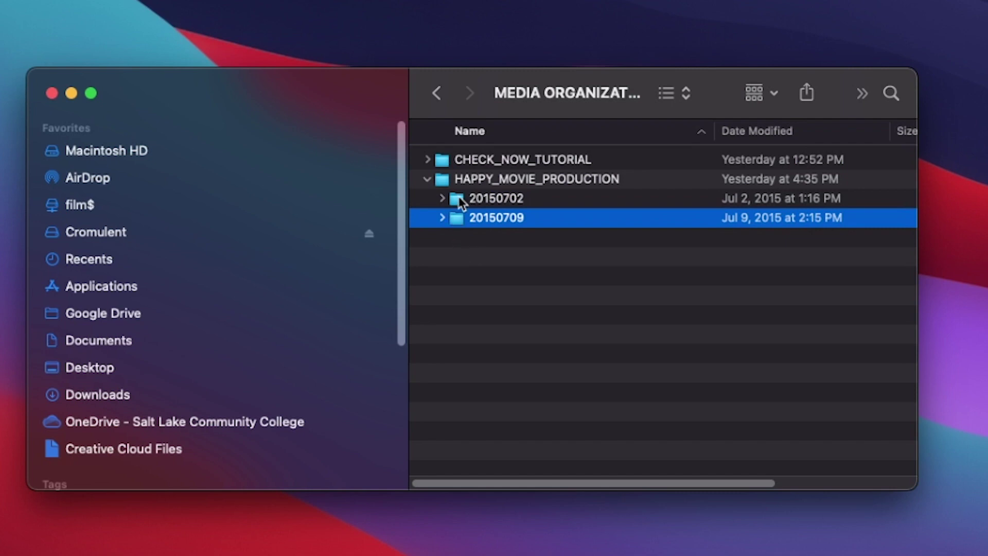
In 20150702, rename Film to FOOTAGE and Audio to AUDIO, and delete Drone Leaves.mp4.
left_click(443, 199)
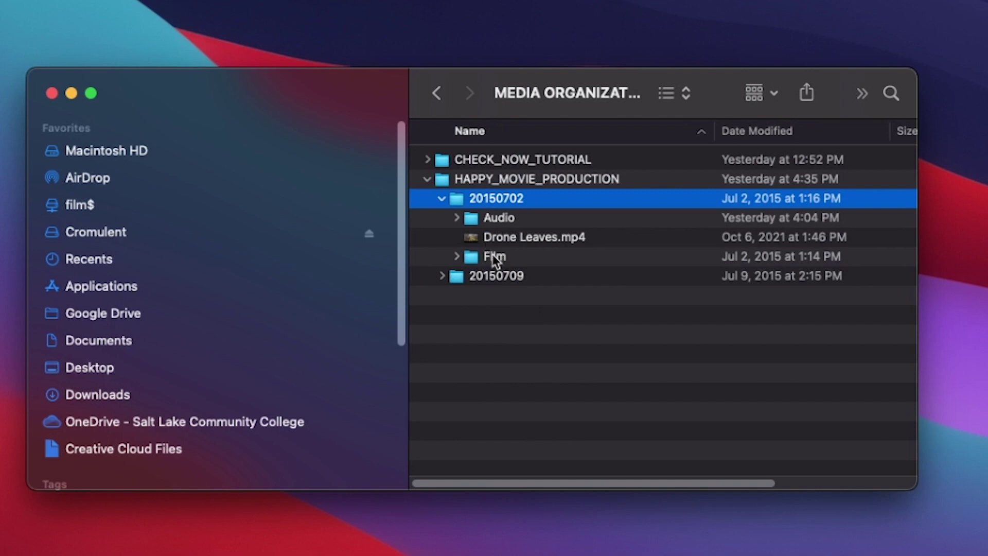
left_click(498, 221)
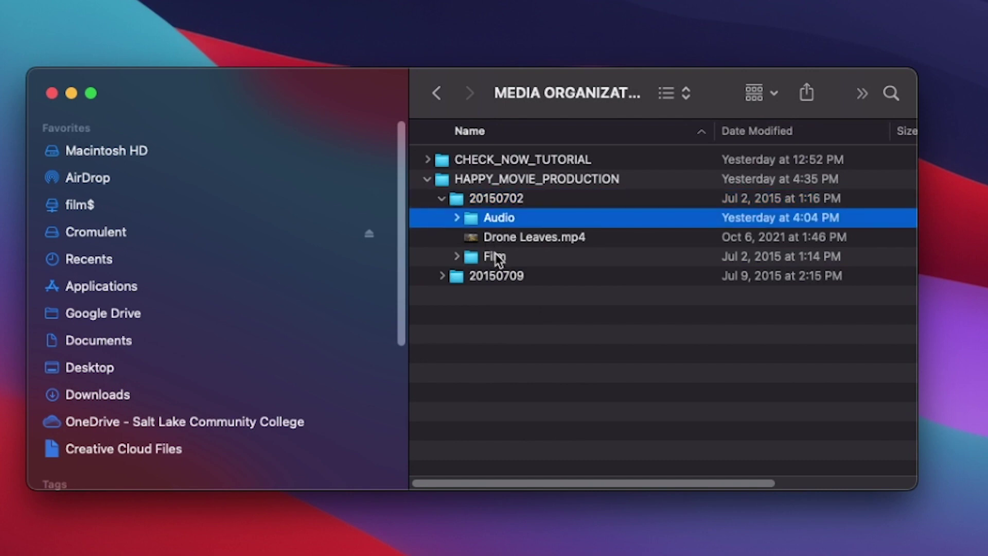
left_click(496, 257)
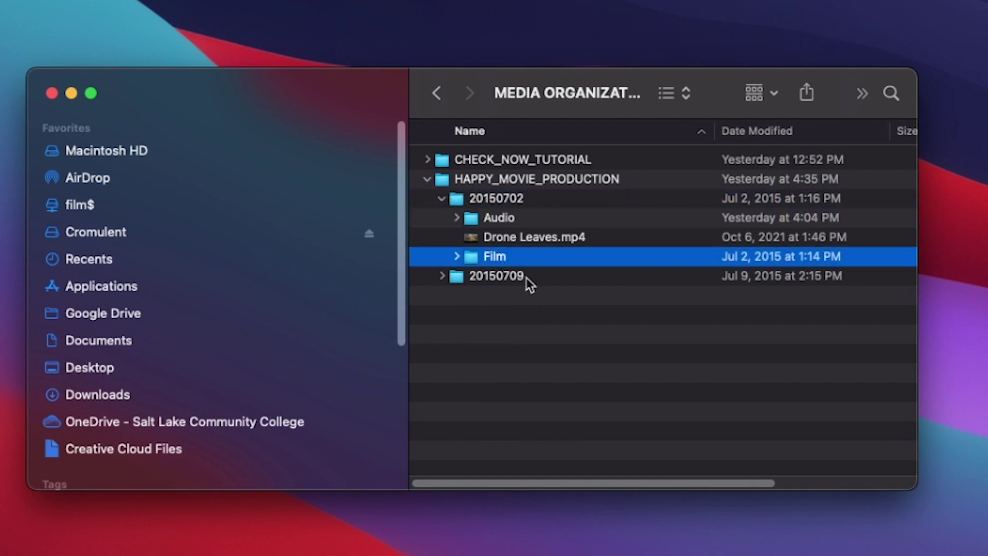
key("Return")
type("FOOTAGE")
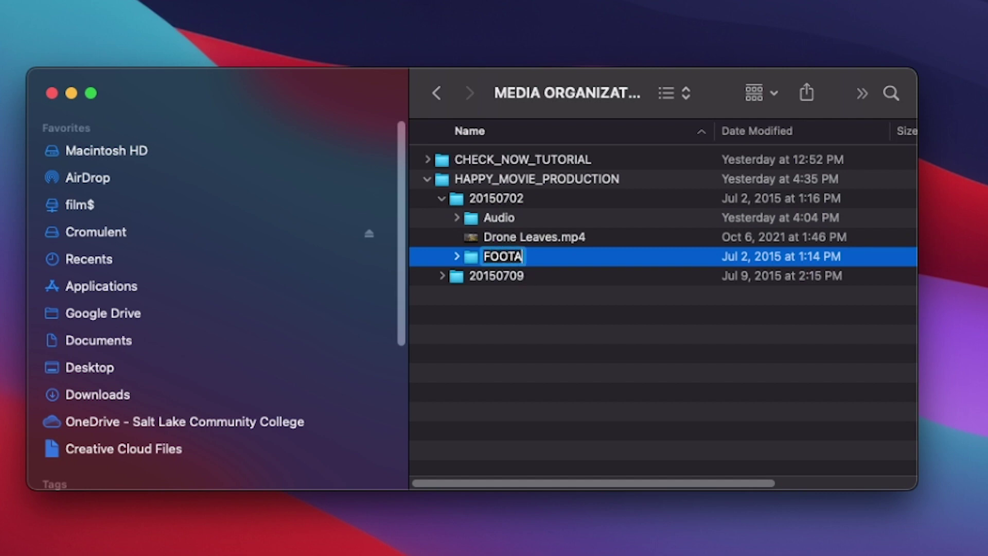
left_click(489, 222)
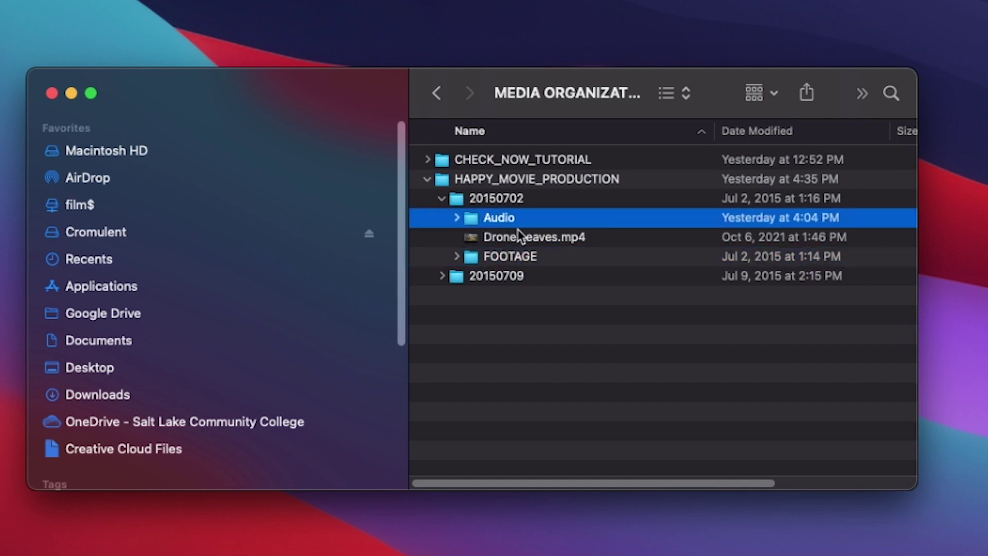
type("AUDIO")
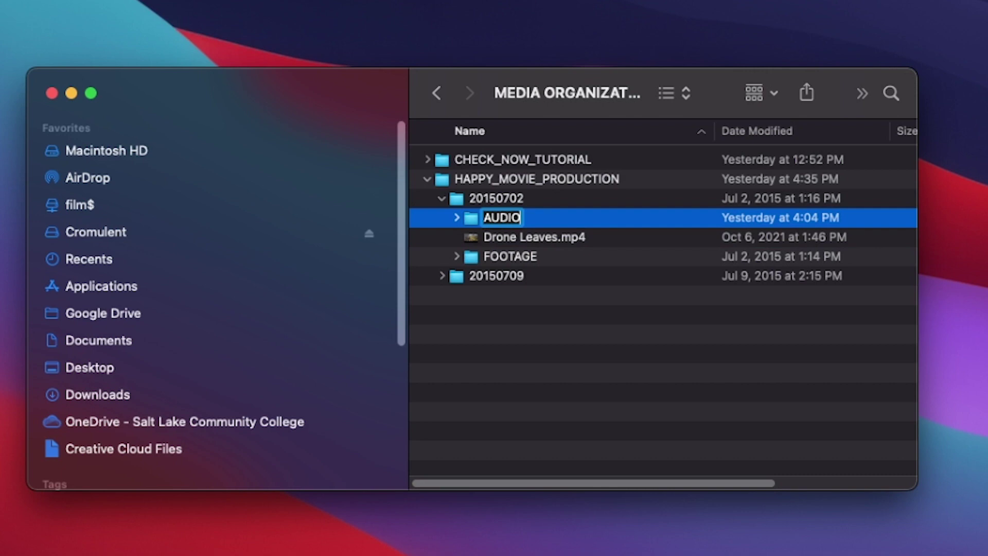
left_click(514, 240)
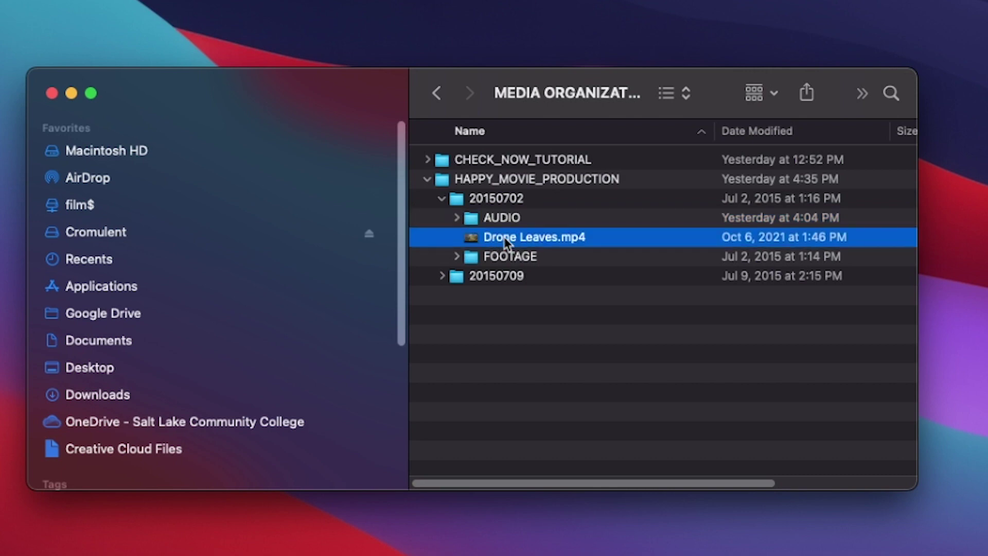
key("super+BackSpace")
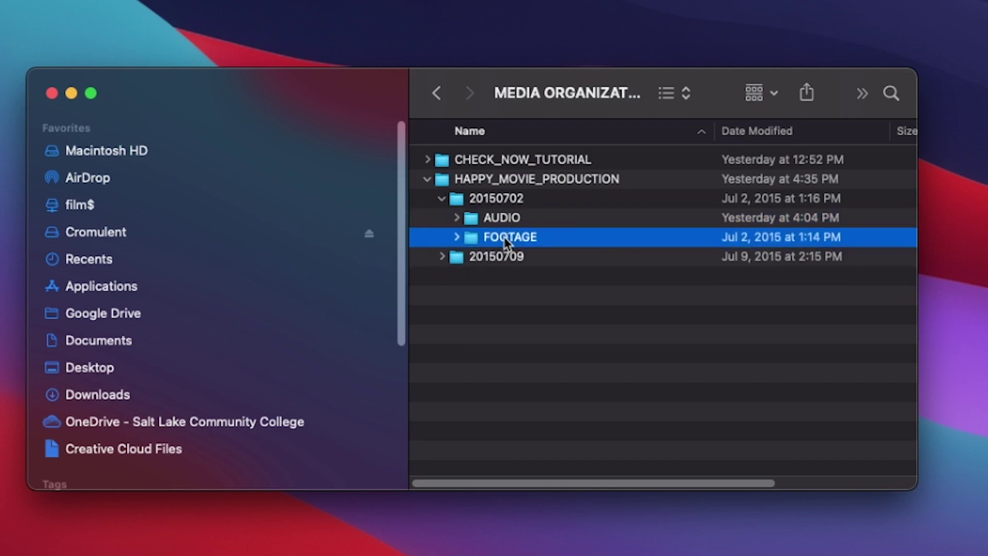
Inside FOOTAGE, rename Camera A to CAM_A and Camera B to CAM_B.
left_click(457, 237)
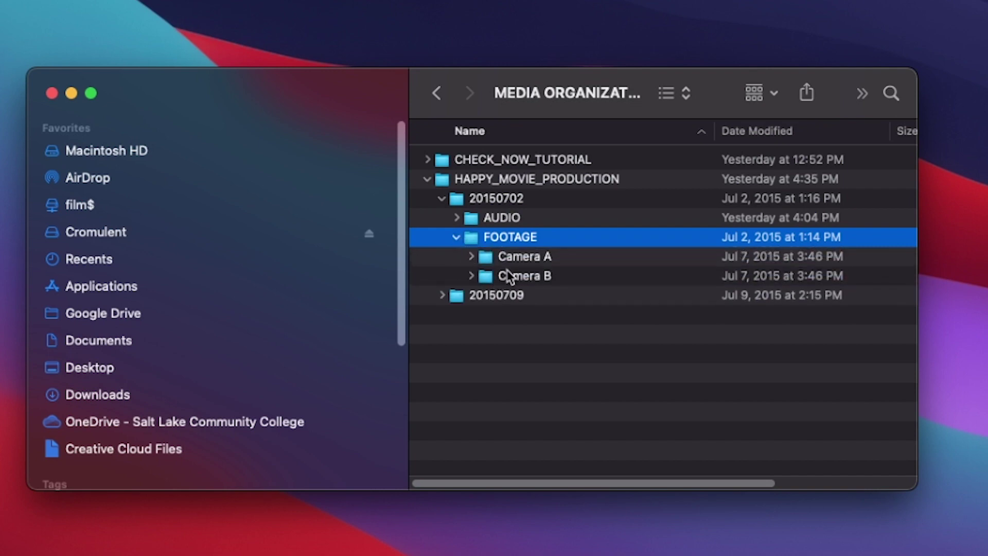
key("Down")
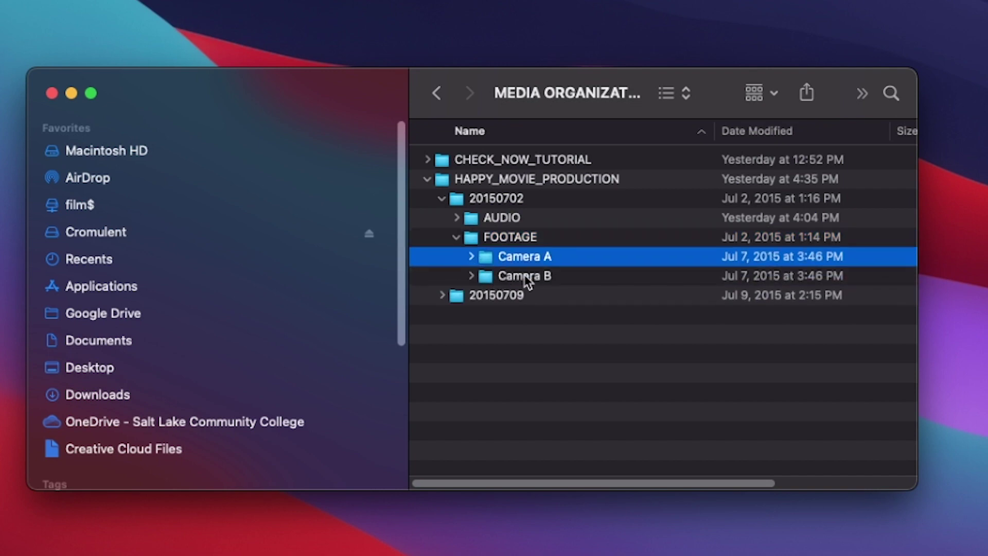
key("Return")
type("C")
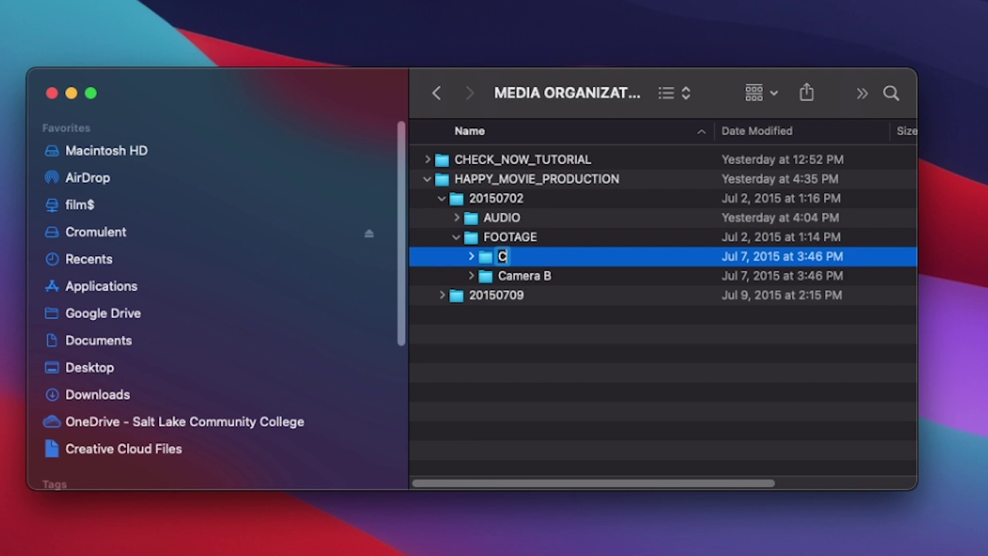
type("AM _A")
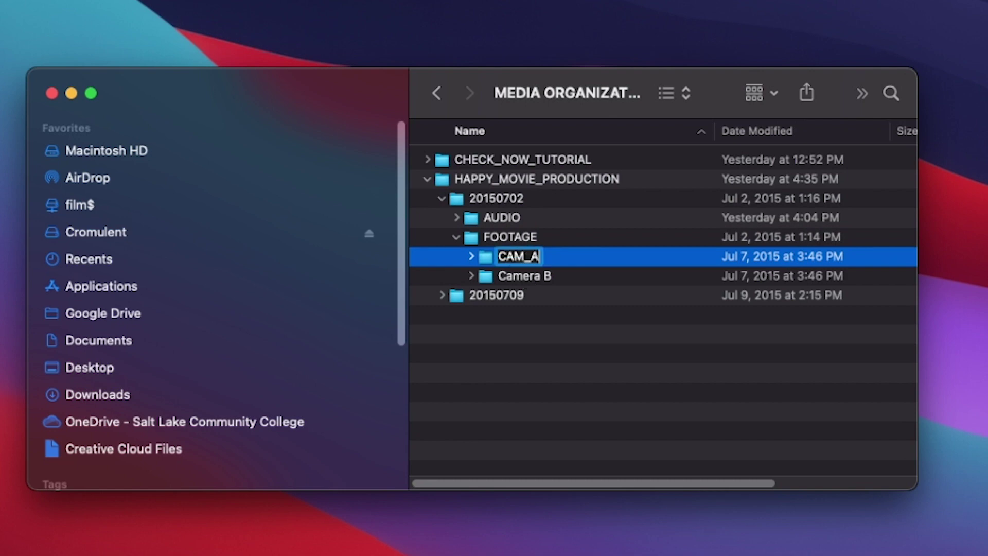
key("Return")
key("Down")
key("Return")
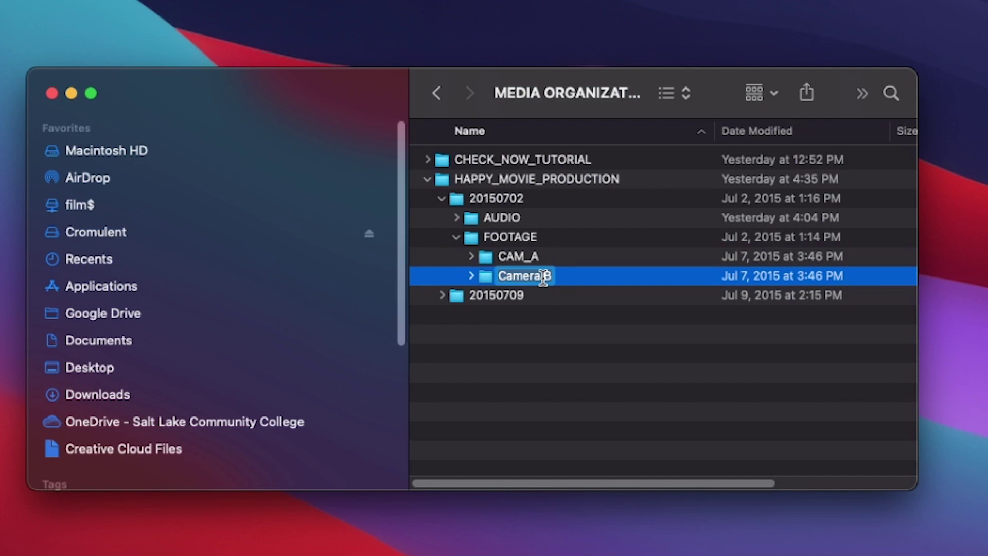
type("CAM_B")
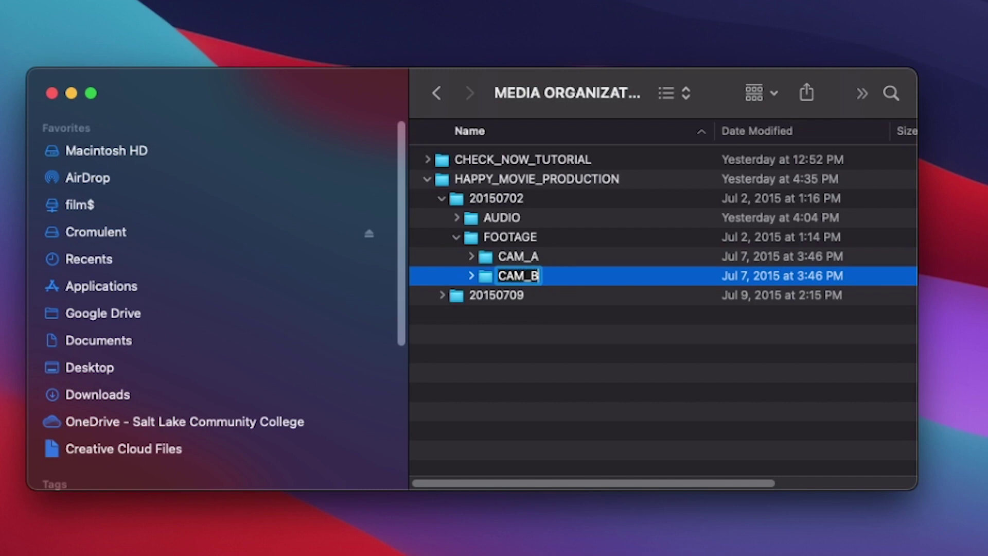
key("Return")
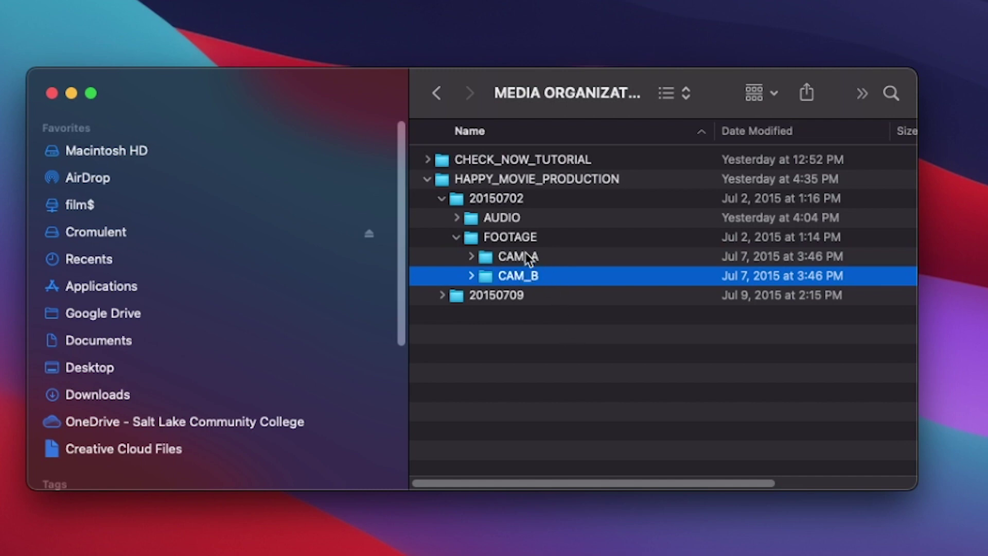
Expand CAM_A and its Scene 4 folder to inspect the contents.
left_click(526, 253)
left_click(527, 274)
left_click(473, 257)
left_click(522, 282)
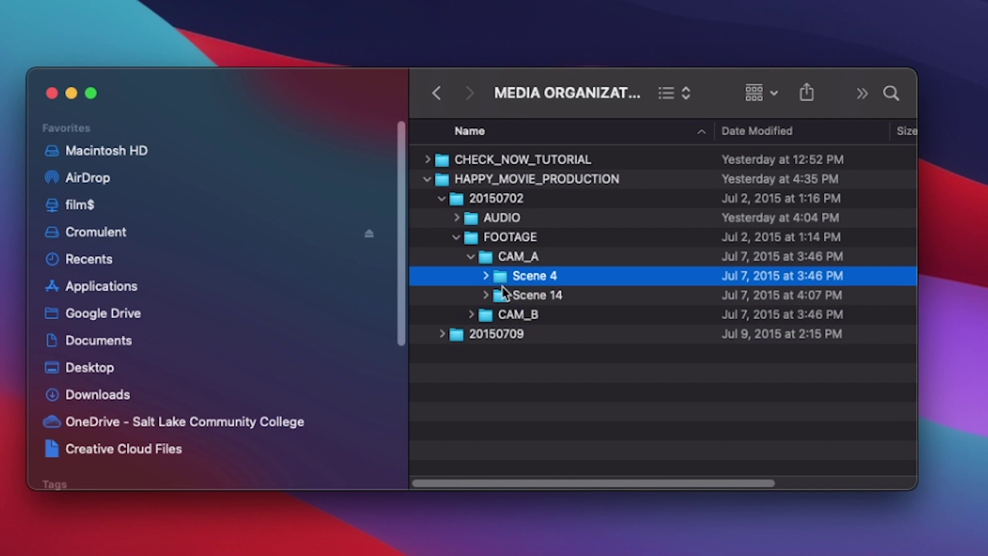
left_click(486, 276)
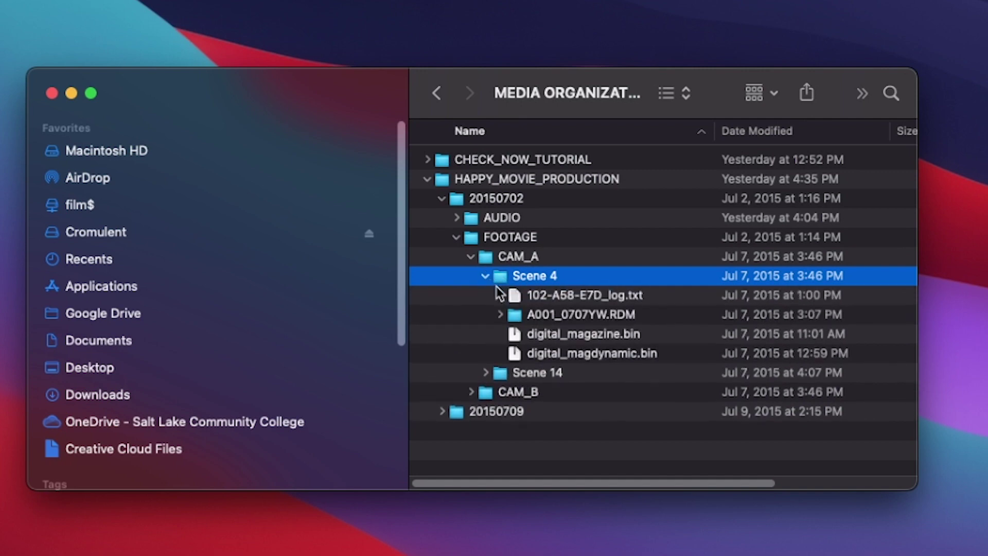
left_click(531, 320)
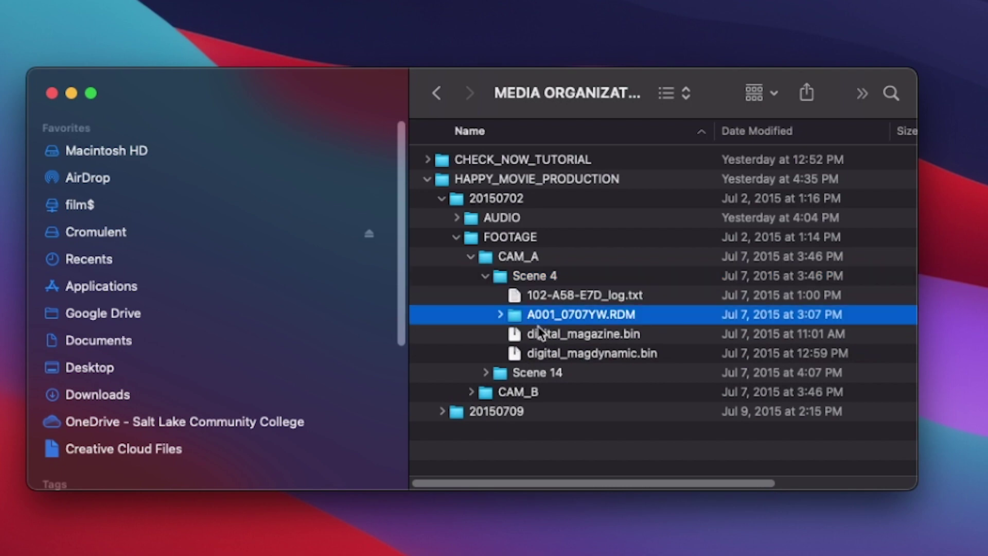
Expand and collapse A001_0707YW.RDM to check its clip folders, then select CAM_A.
left_click(537, 282)
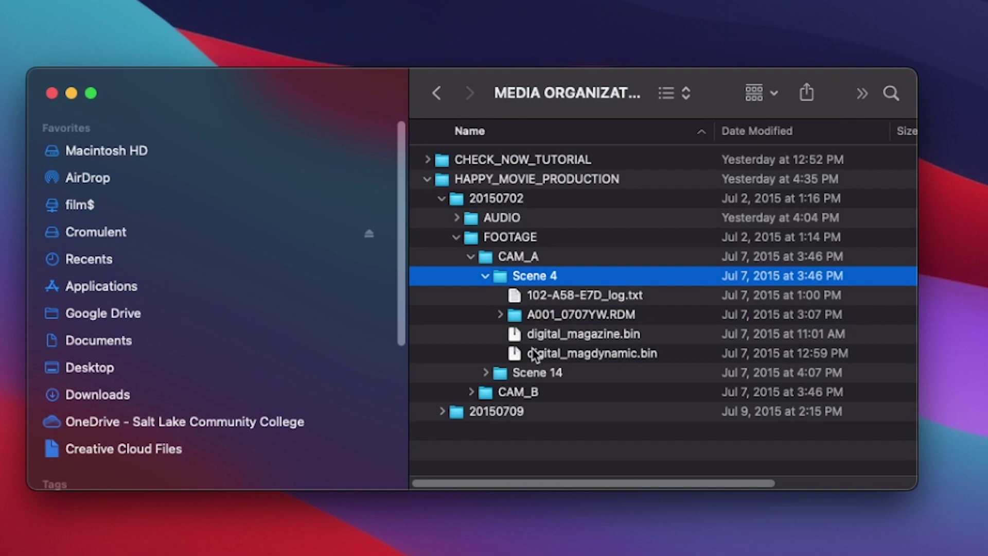
left_click(520, 311)
left_click(508, 278)
left_click(500, 314)
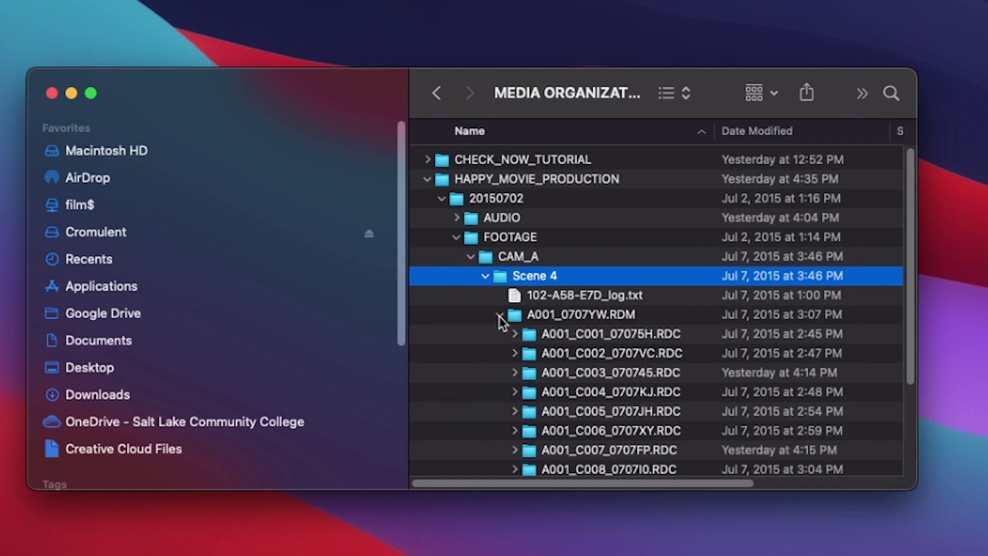
left_click(499, 316)
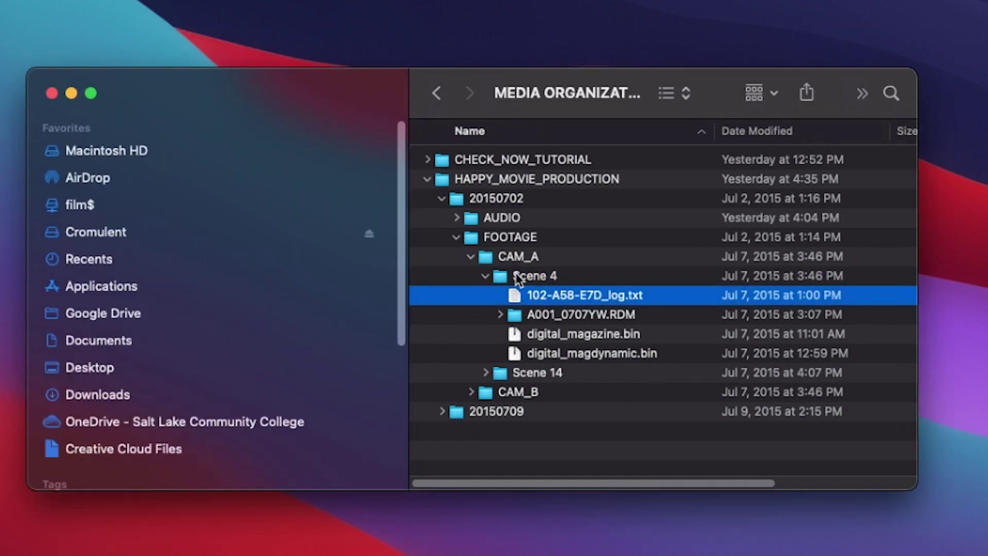
key("Up")
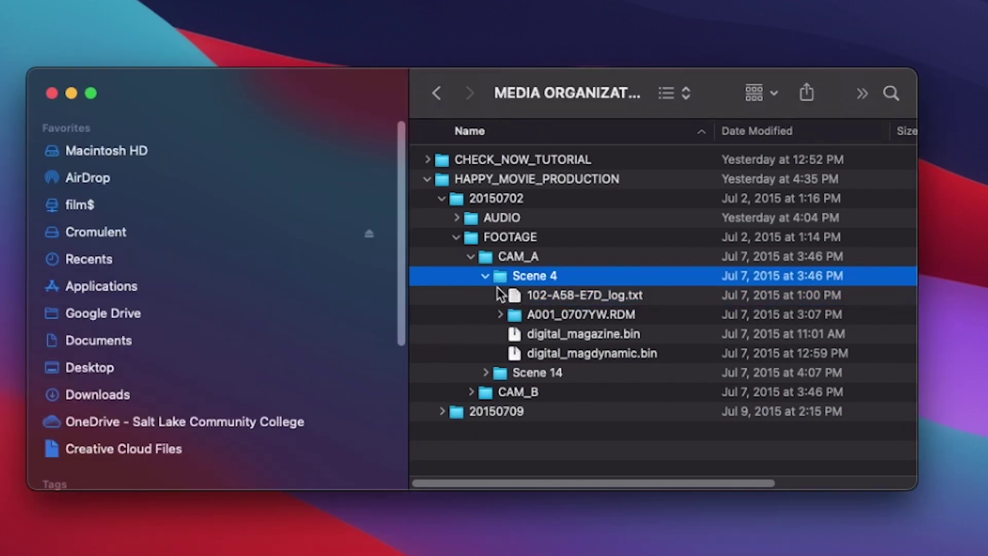
left_click(489, 257)
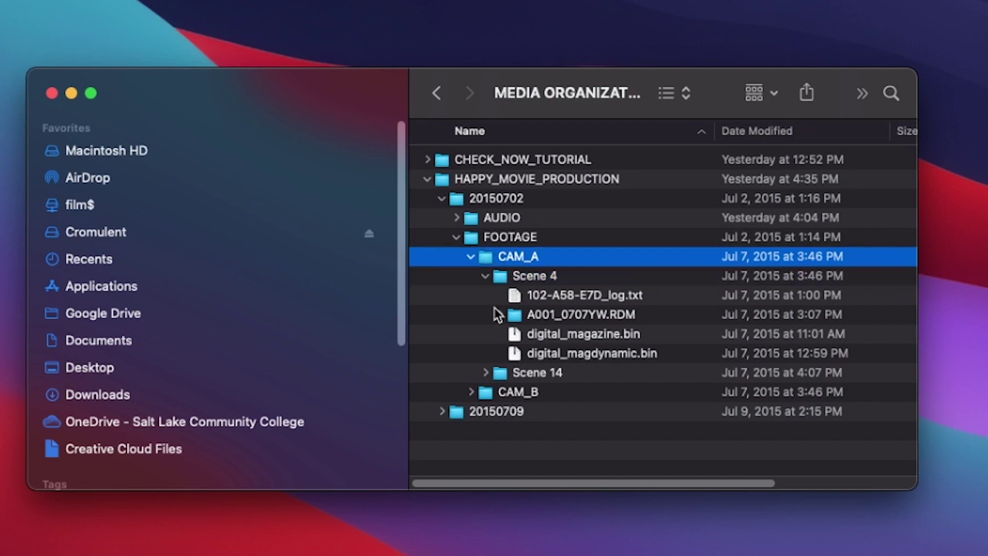
Open CAM_A and create a new untitled folder inside it.
double_click(486, 257)
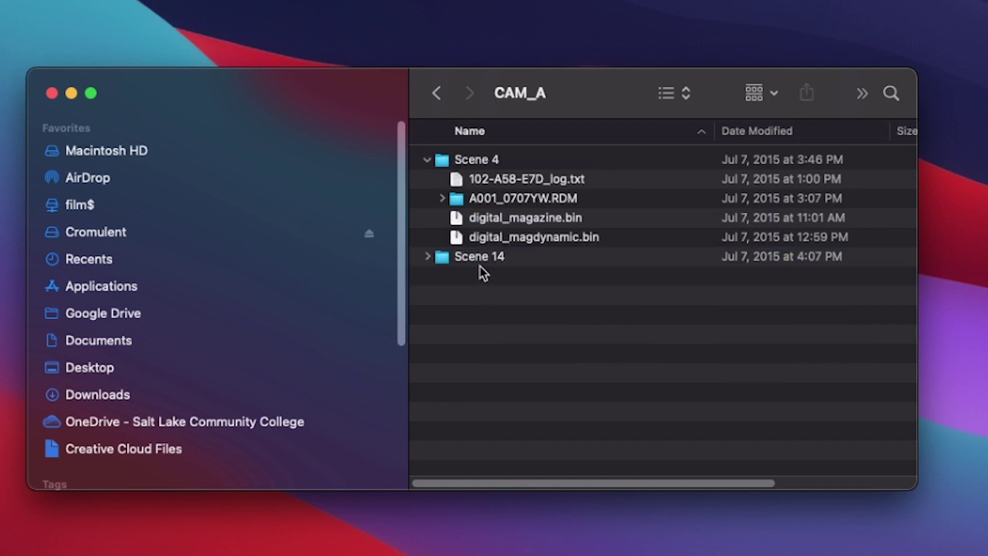
right_click(451, 308)
left_click(482, 318)
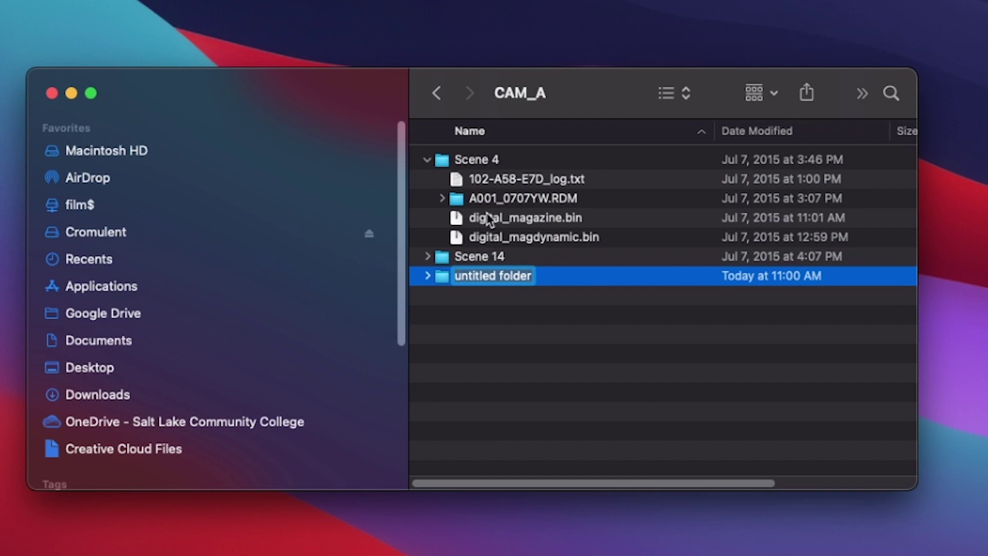
left_click(437, 93)
left_click(470, 411)
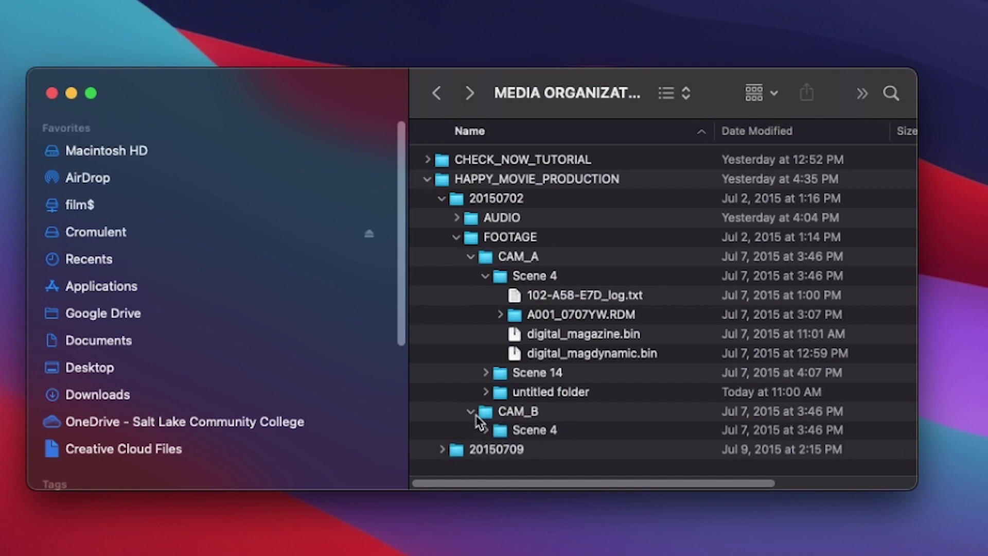
left_click(485, 431)
scroll(503, 439, "down", 5)
left_click(523, 298)
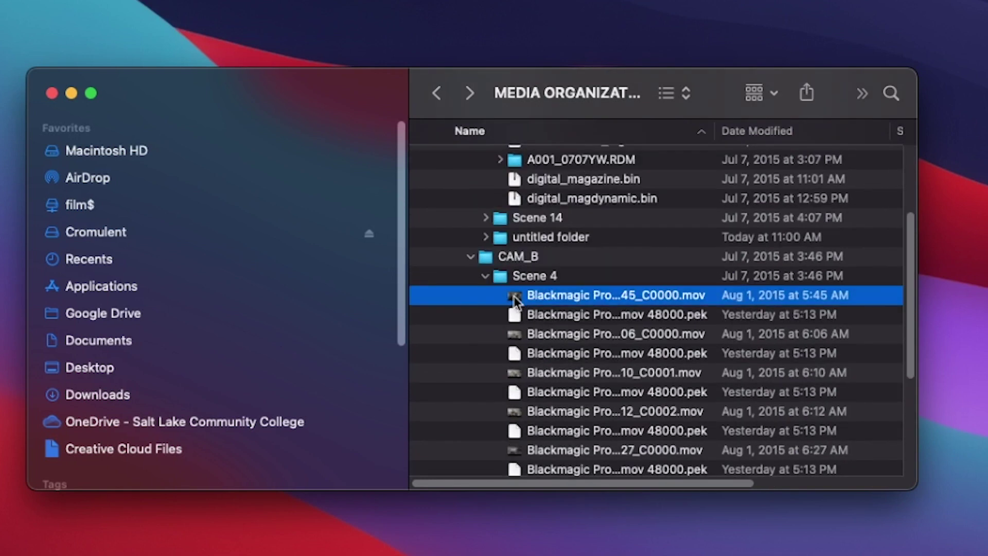
double_click(514, 296)
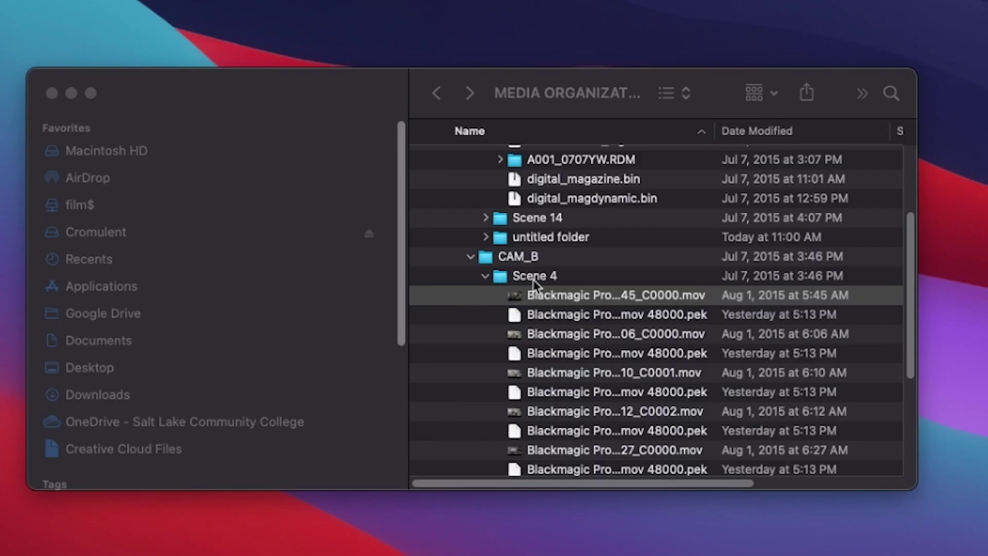
left_click(533, 280)
left_click(526, 278)
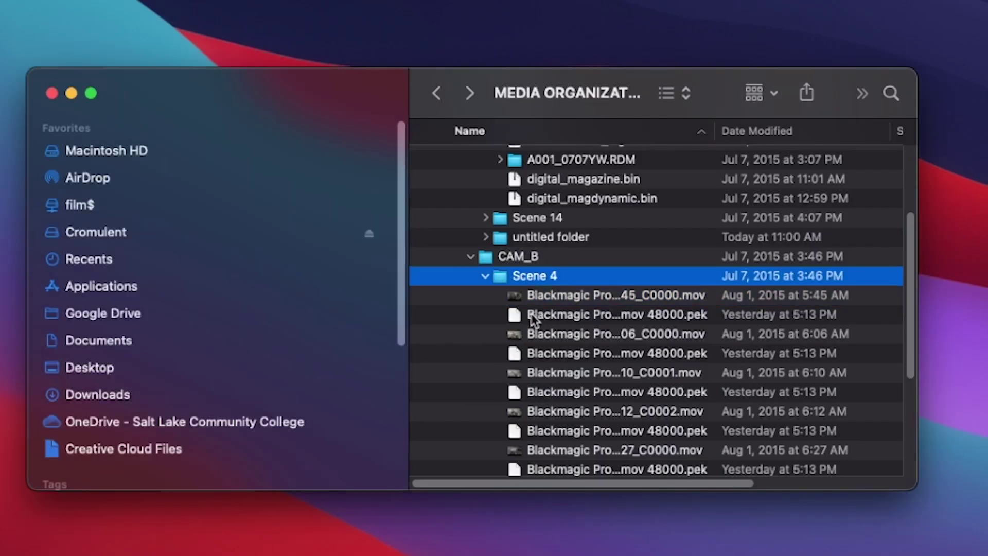
scroll(541, 335, "up", 2)
scroll(539, 334, "up", 3)
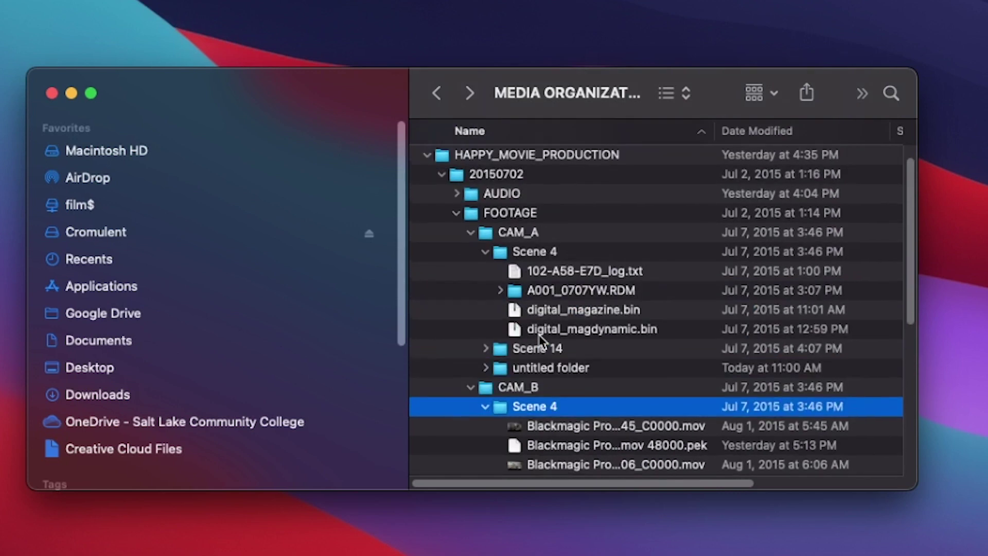
Rename the untitled folder in CAM_A to A001.
double_click(482, 243)
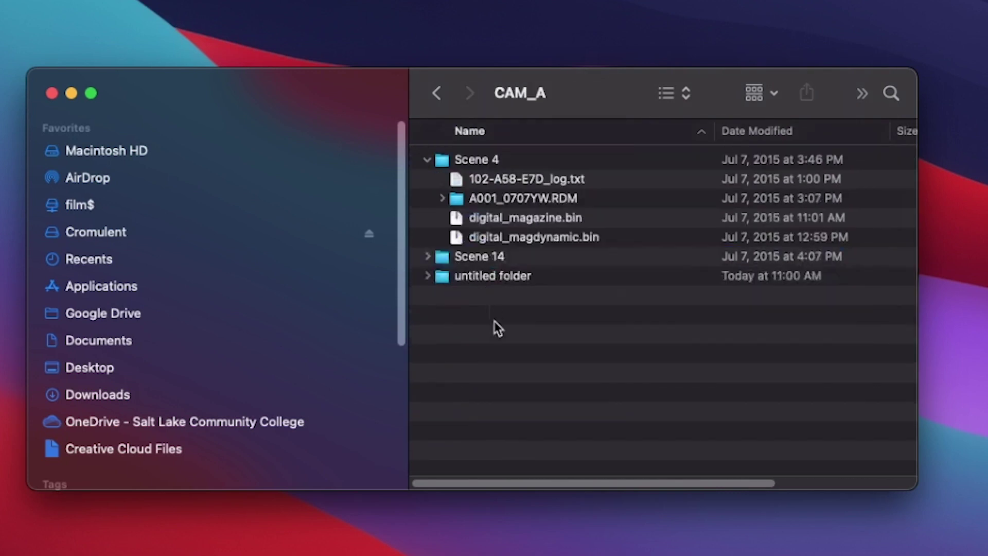
left_click(474, 274)
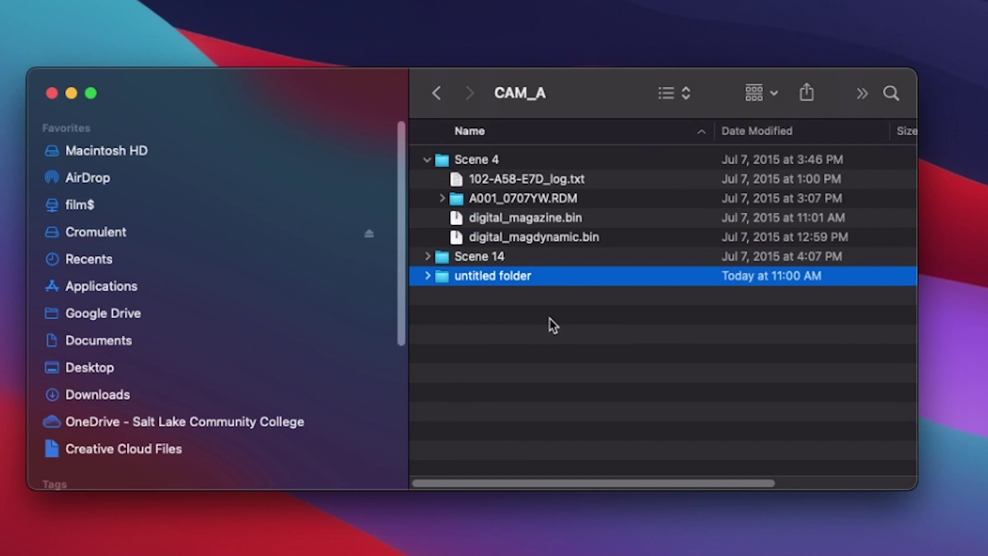
key("Return")
type("A")
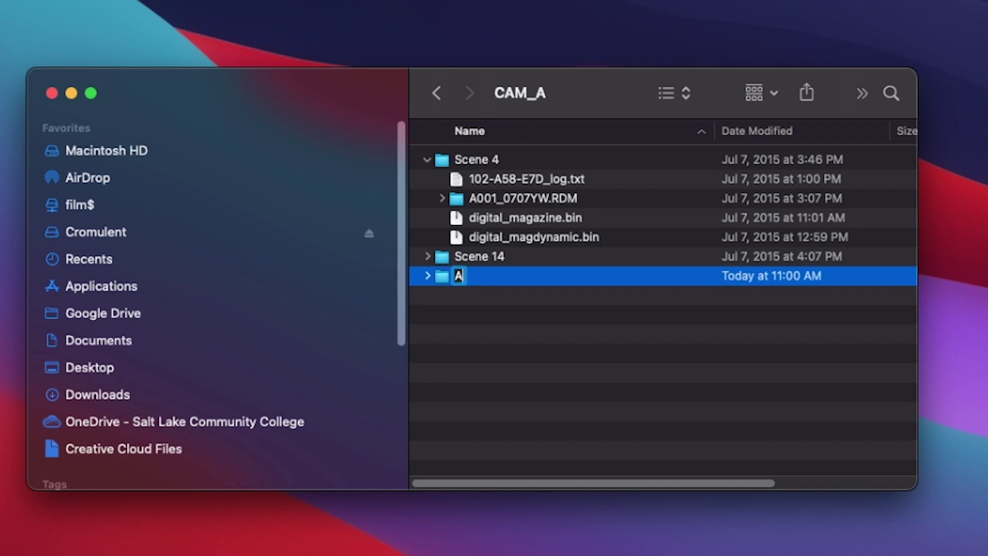
type("001")
key("Return")
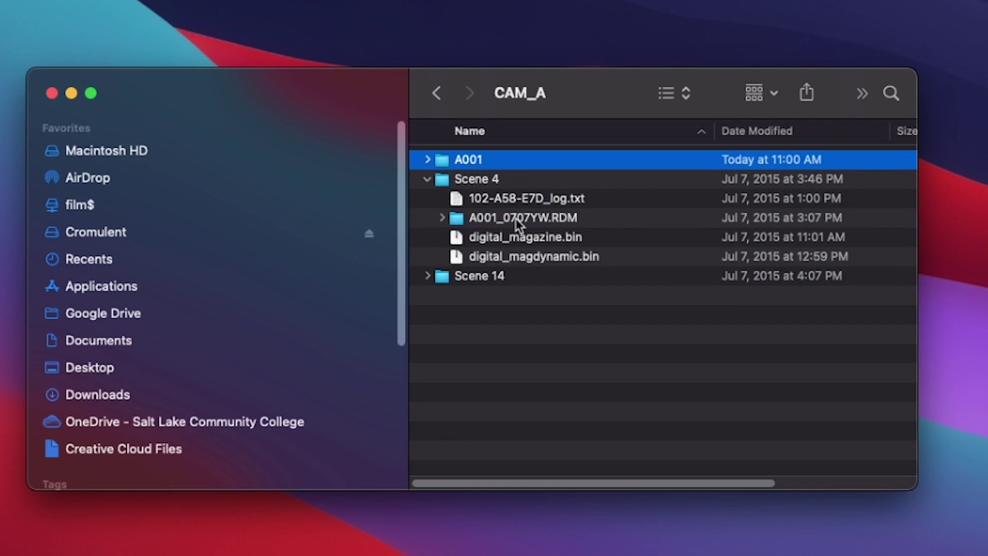
Move Scene 4's four items into A001 and delete the empty Scene 4 folder.
left_click(476, 199)
left_click(495, 255, "shift")
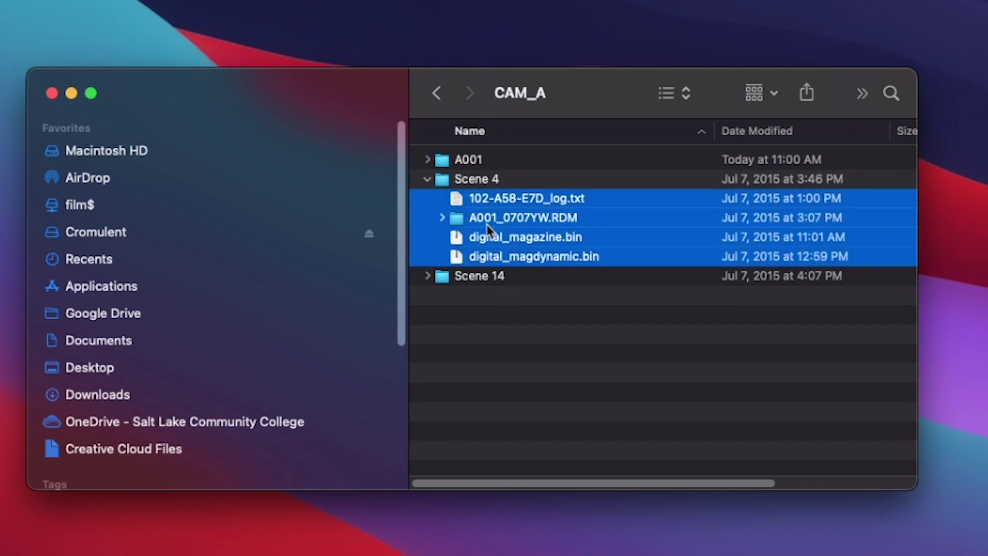
left_click_drag(465, 204, 473, 162)
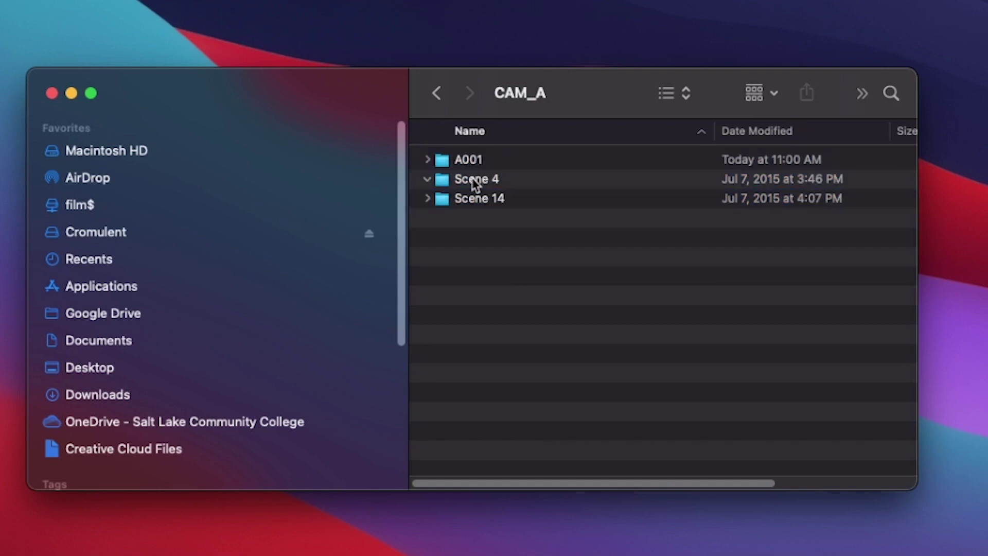
left_click(445, 184)
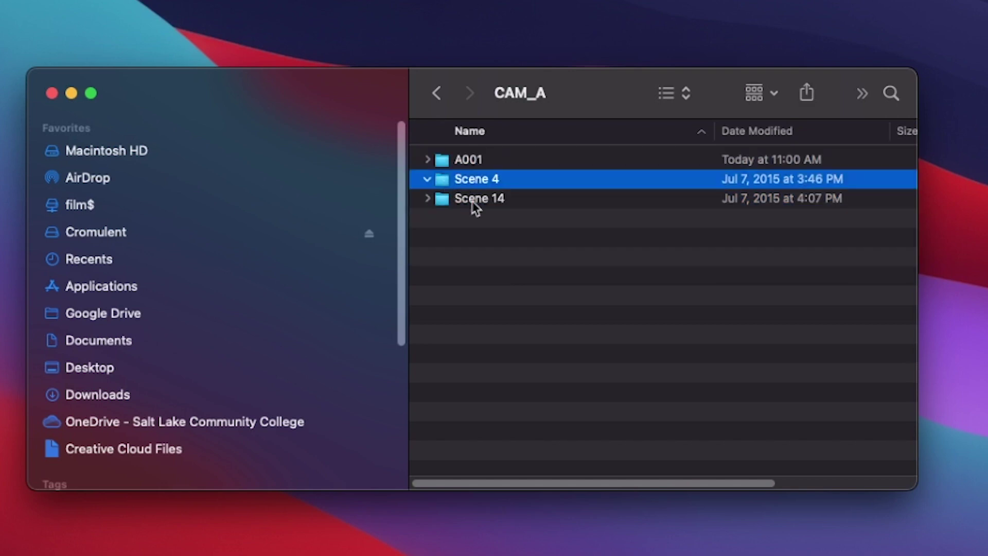
key("super+BackSpace")
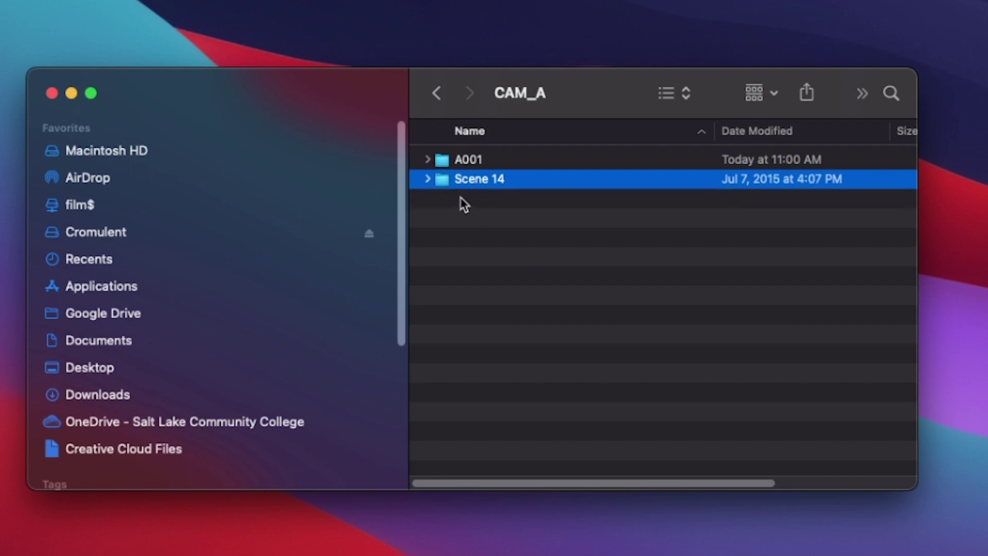
Expand Scene 14 and create a new folder named A002 in CAM_A.
left_click(427, 179)
left_click(476, 221)
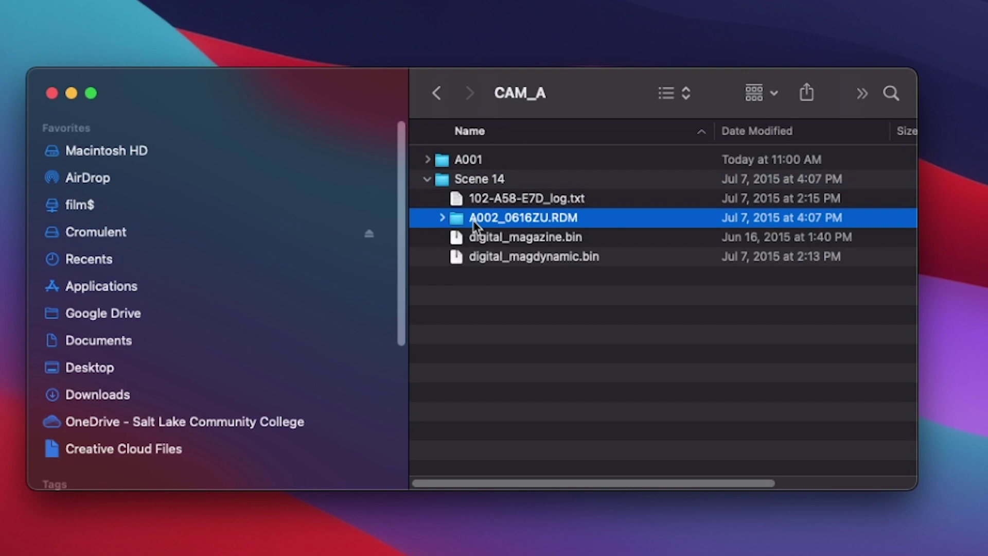
right_click(470, 311)
left_click(482, 323)
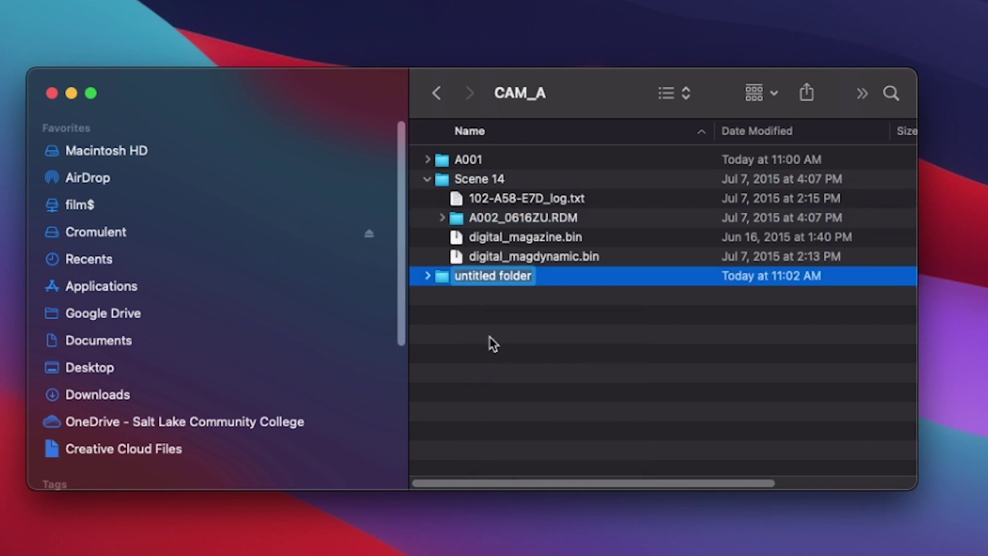
type("A002")
key("Return")
Move Scene 14's four items into A002, delete Scene 14, and return to the folder tree.
left_click(497, 228)
left_click(508, 278, "shift")
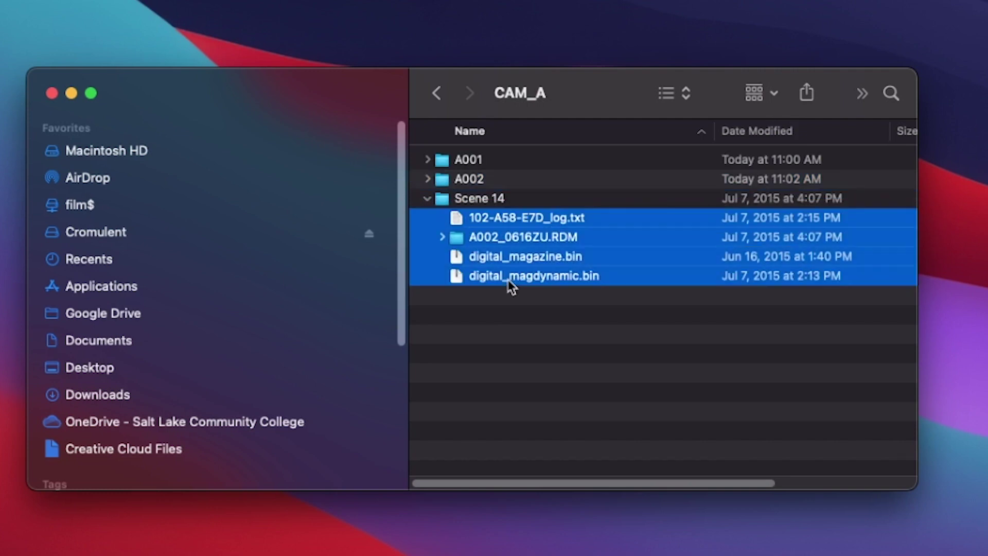
left_click_drag(472, 216, 476, 183)
left_click(480, 203)
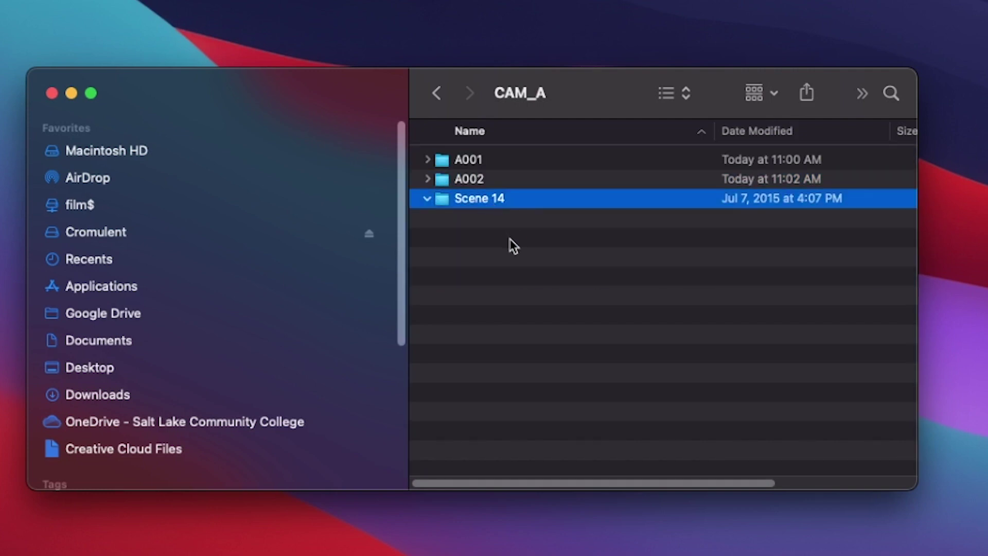
key("super+BackSpace")
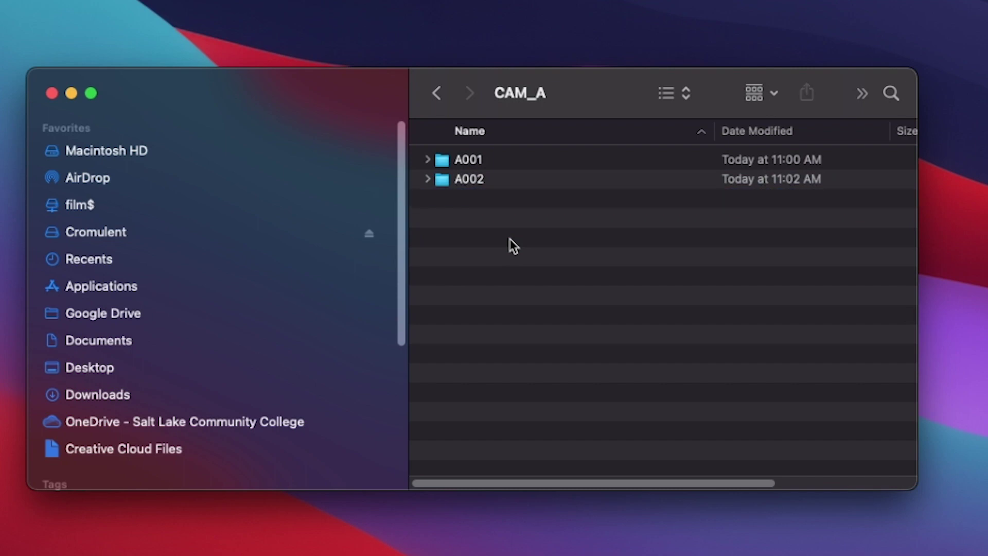
left_click(435, 98)
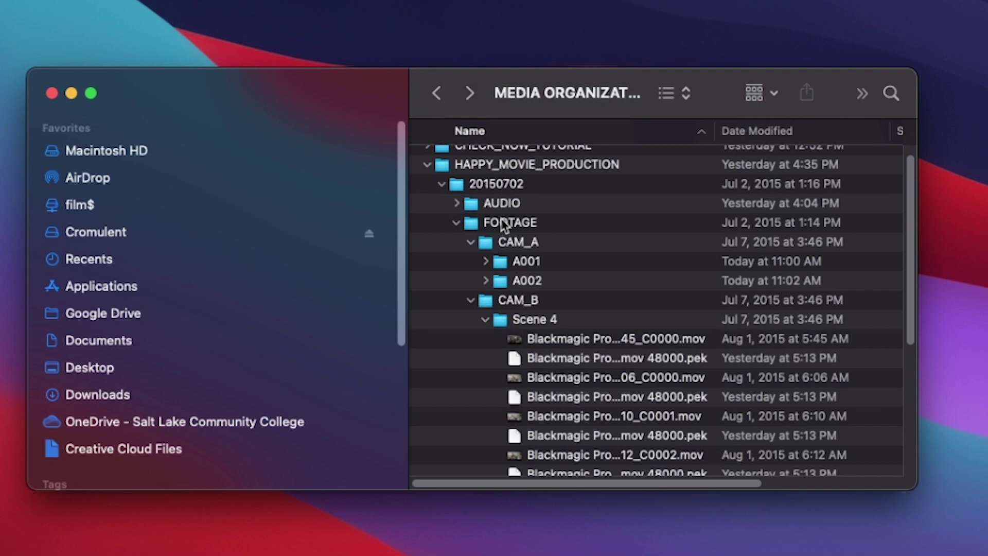
Open CAM_B and create a new folder named B001.
left_click(471, 242)
left_click(512, 268)
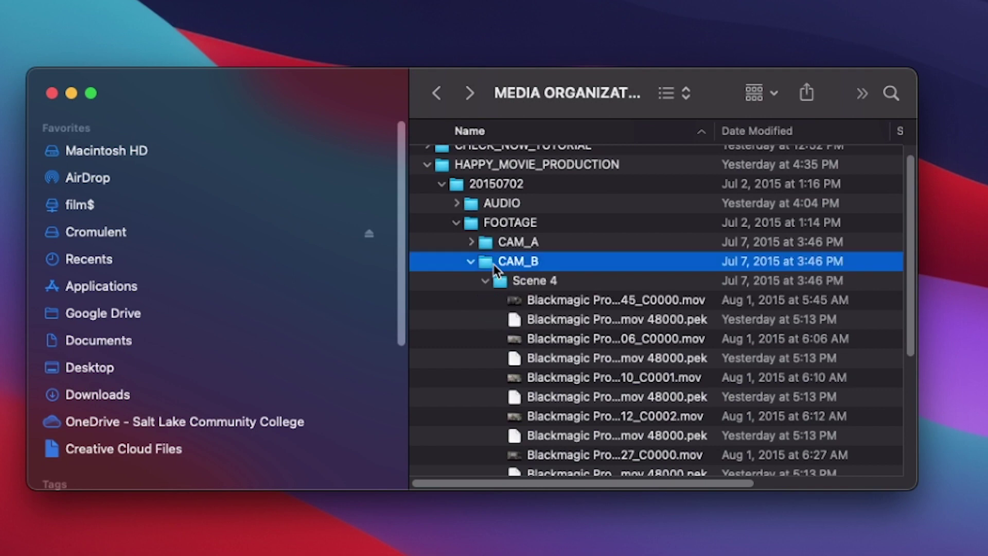
double_click(489, 260)
right_click(456, 211)
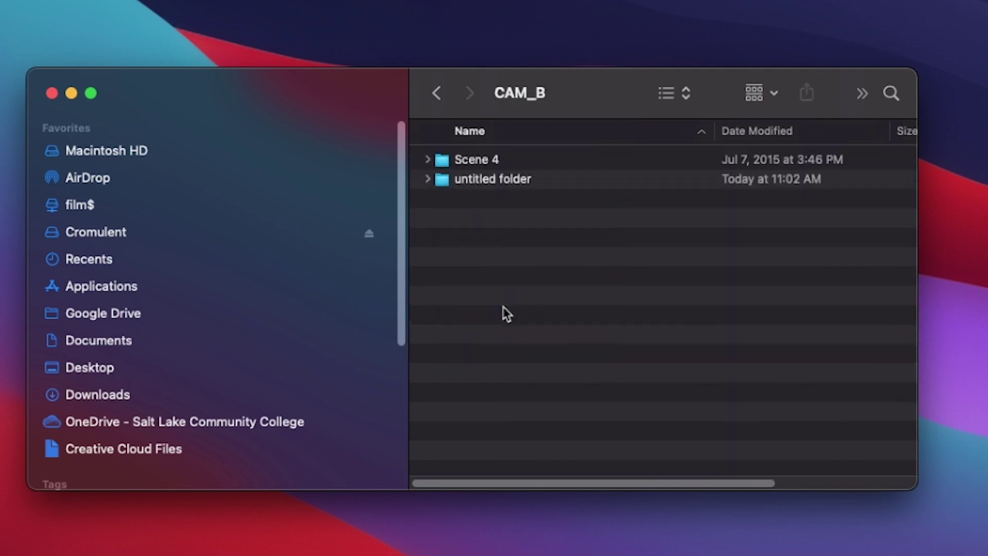
type("B001")
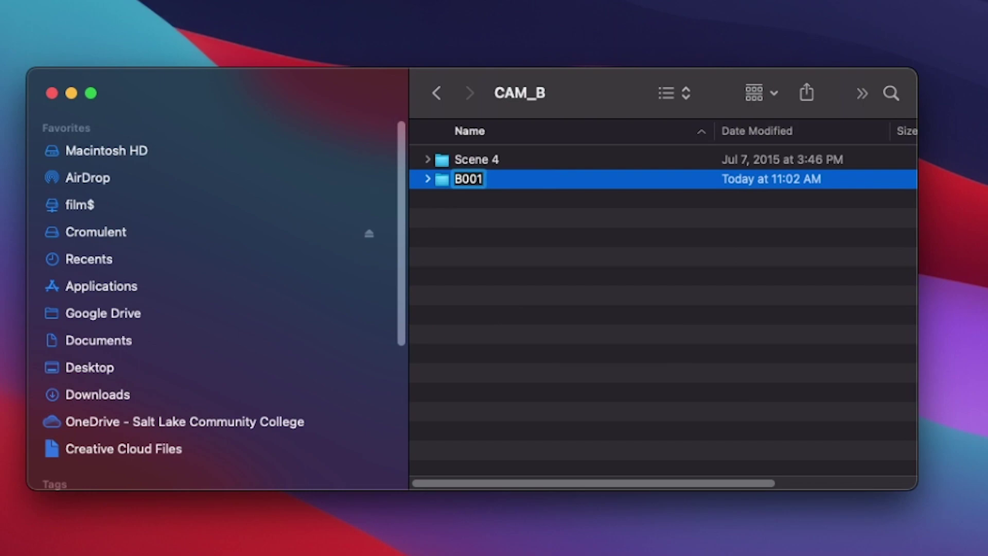
key("Return")
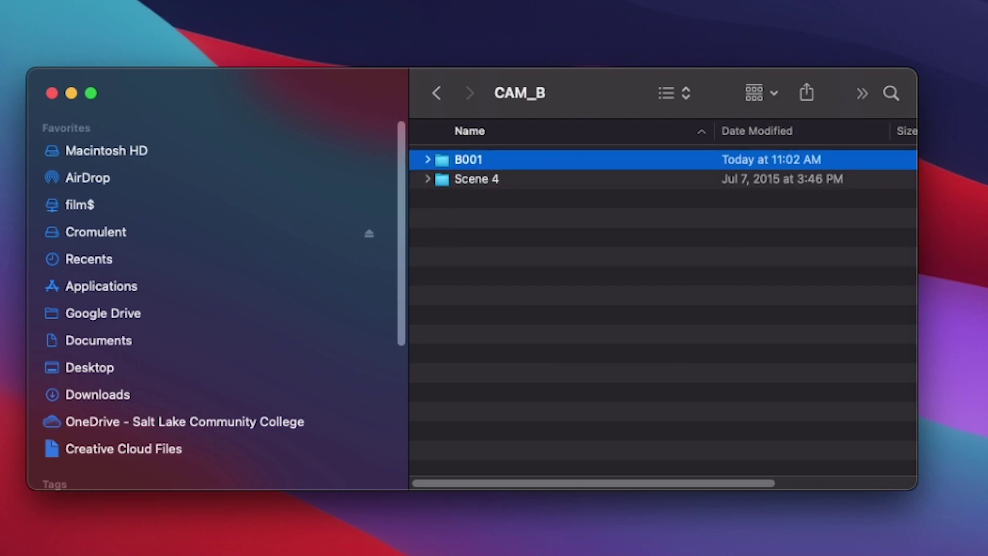
Move all Scene 4 clips into B001, delete Scene 4, and return to the folder tree.
left_click(428, 179)
scroll(653, 414, "down", 5)
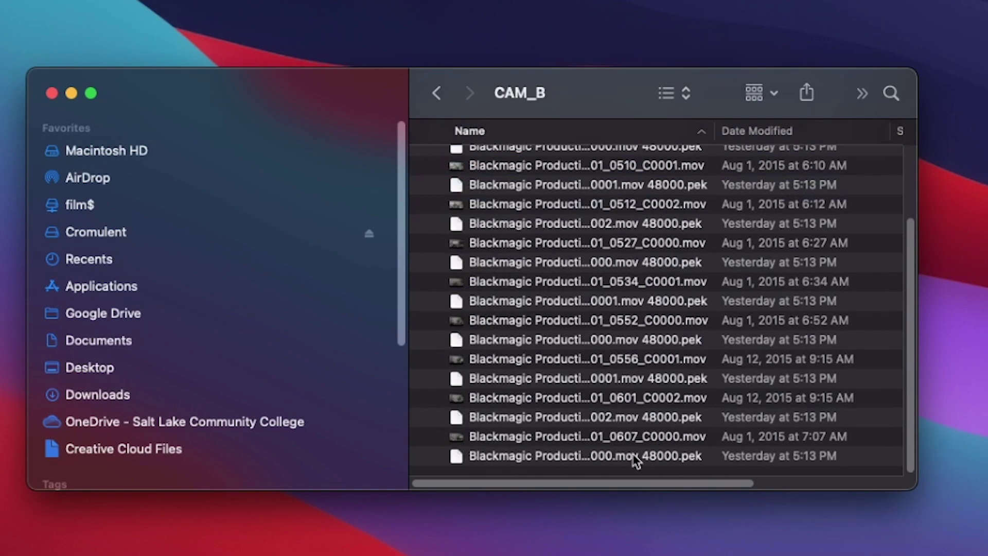
key("super+a")
left_click_drag(653, 414, 470, 158)
left_click(478, 178)
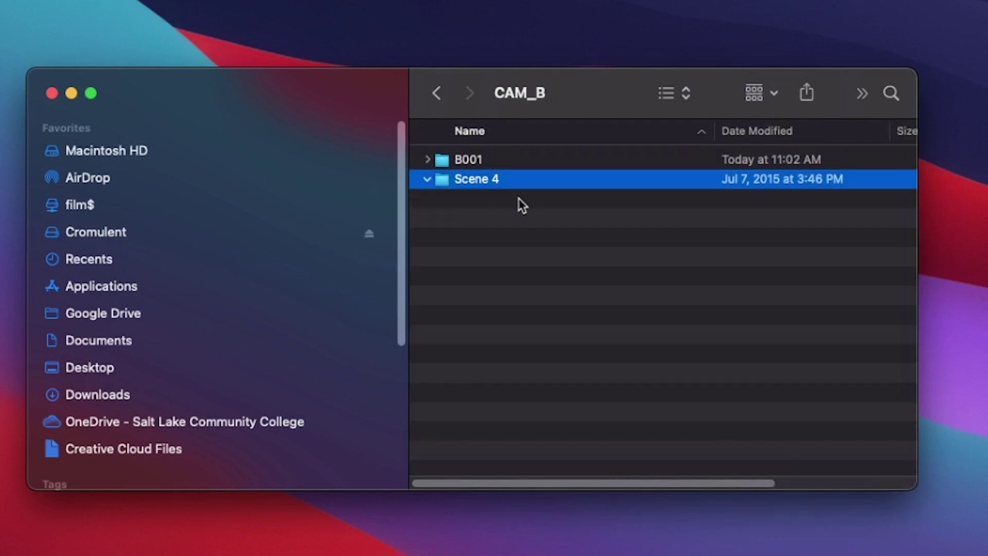
key("super+BackSpace")
key("super+[")
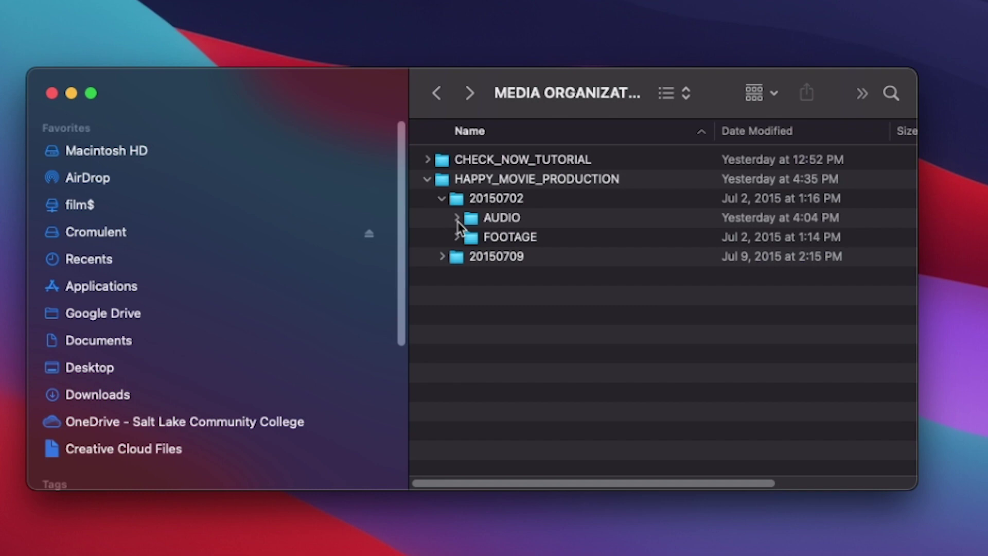
Inspect sc265, then open AUDIO and create a new folder named AUD_001.
left_click(458, 218)
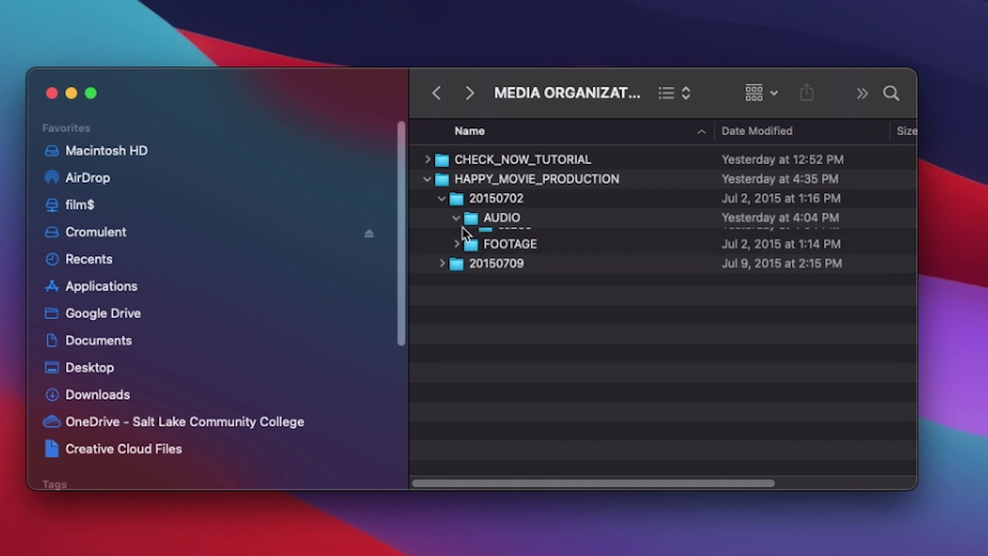
left_click(471, 238)
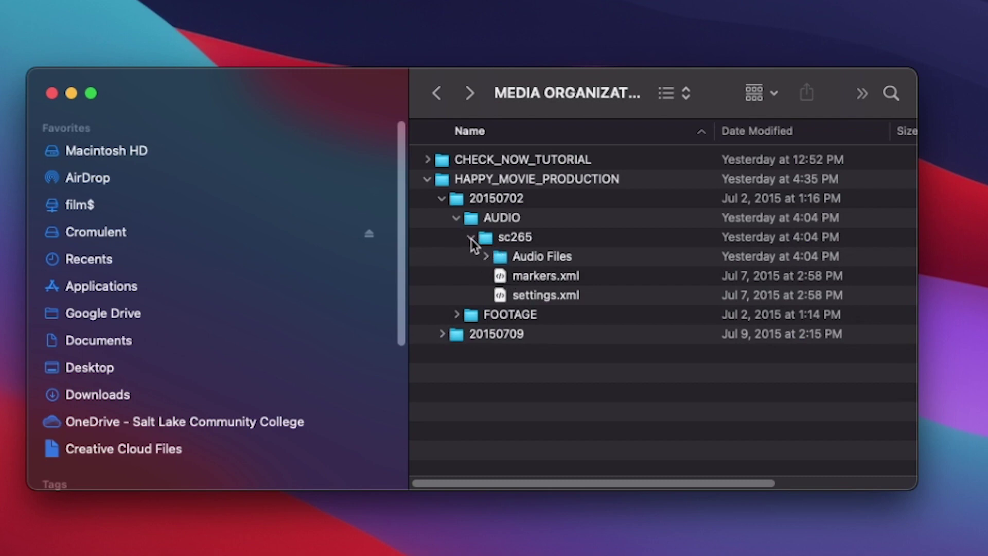
left_click(471, 237)
left_click(470, 219)
double_click(471, 220)
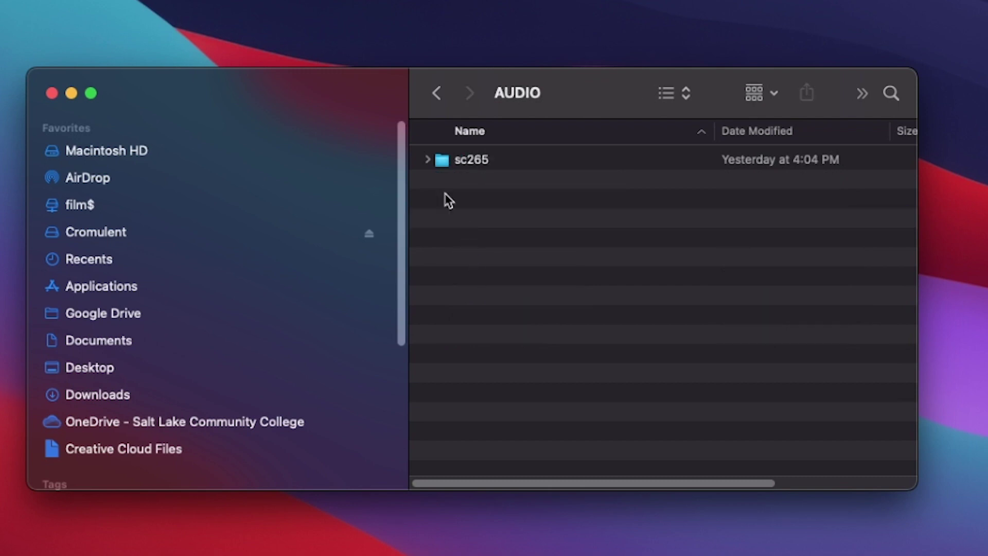
right_click(437, 198)
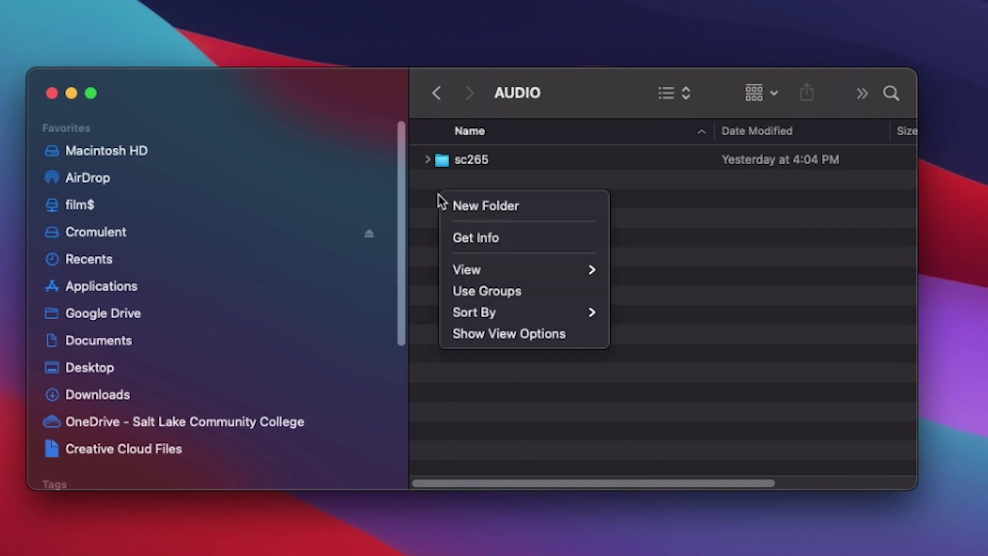
left_click(449, 206)
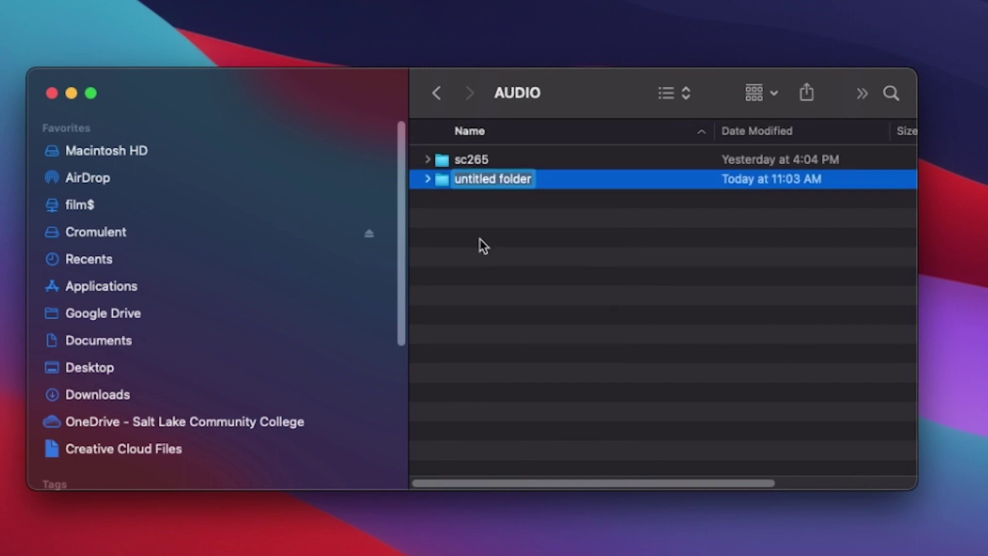
type("AUD")
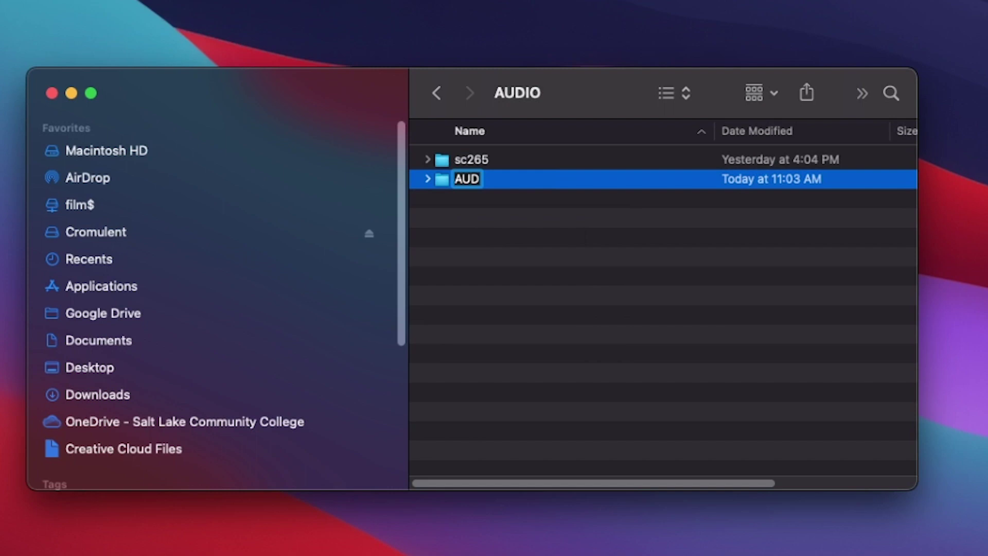
type("_001")
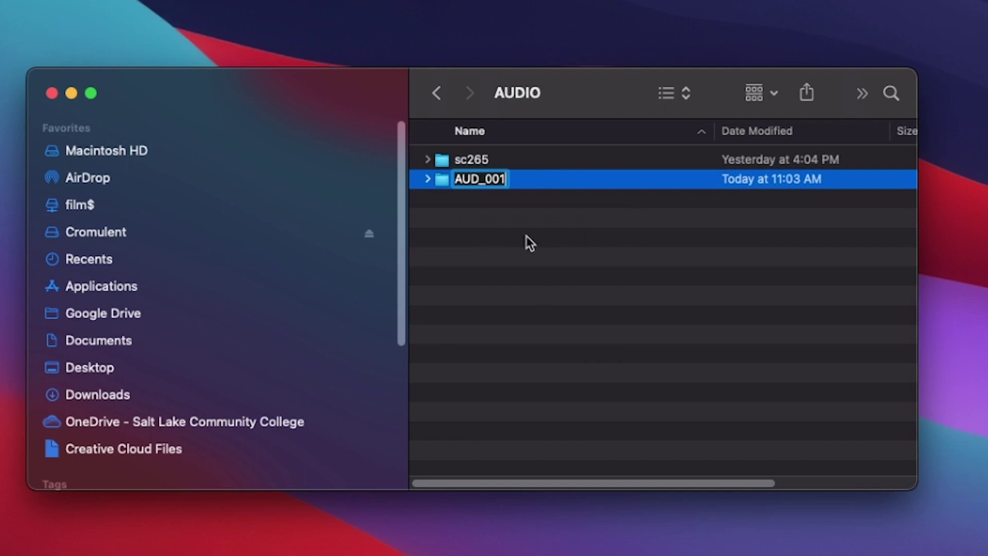
key("Return")
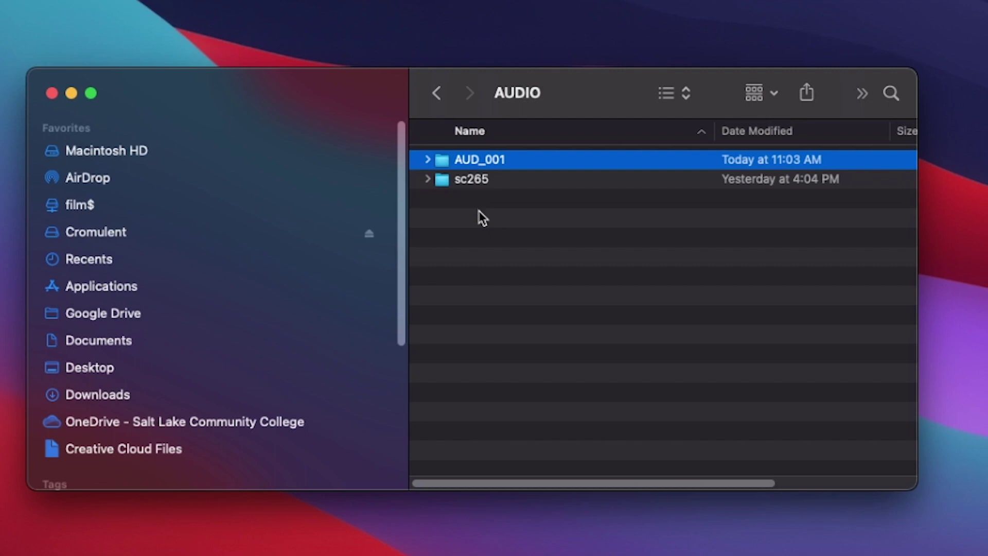
Move Audio Files, markers.xml and settings.xml into AUD_001, delete sc265, and return to the folder tree.
left_click(443, 181)
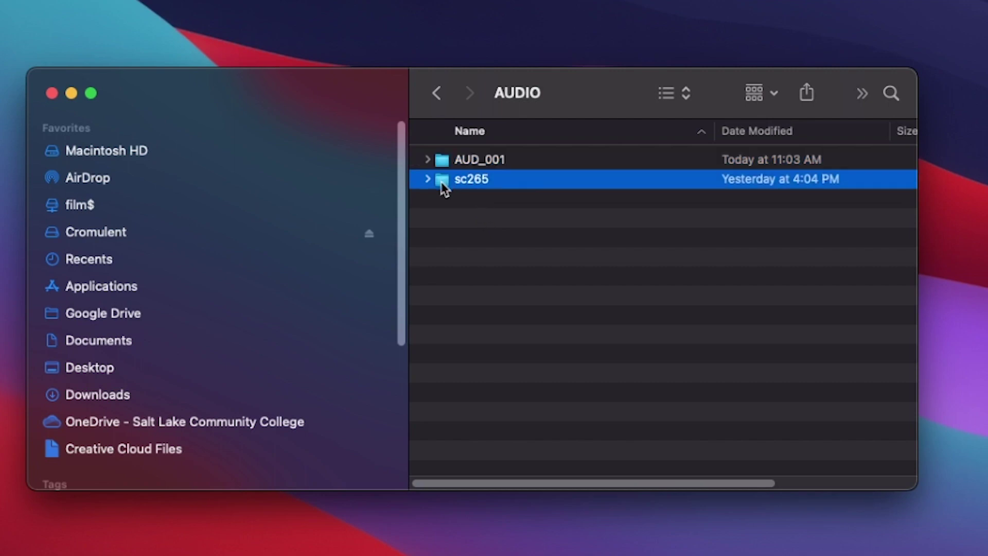
left_click_drag(440, 181, 484, 162)
key("Right")
key("Down")
key("shift+Down")
key("shift+Down")
left_click(464, 180)
key("super+BackSpace")
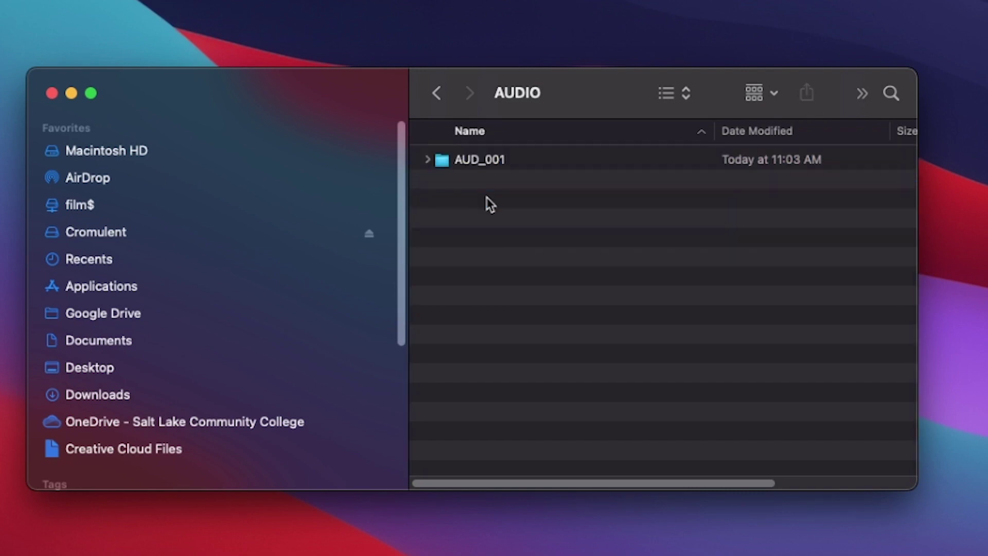
left_click(426, 163)
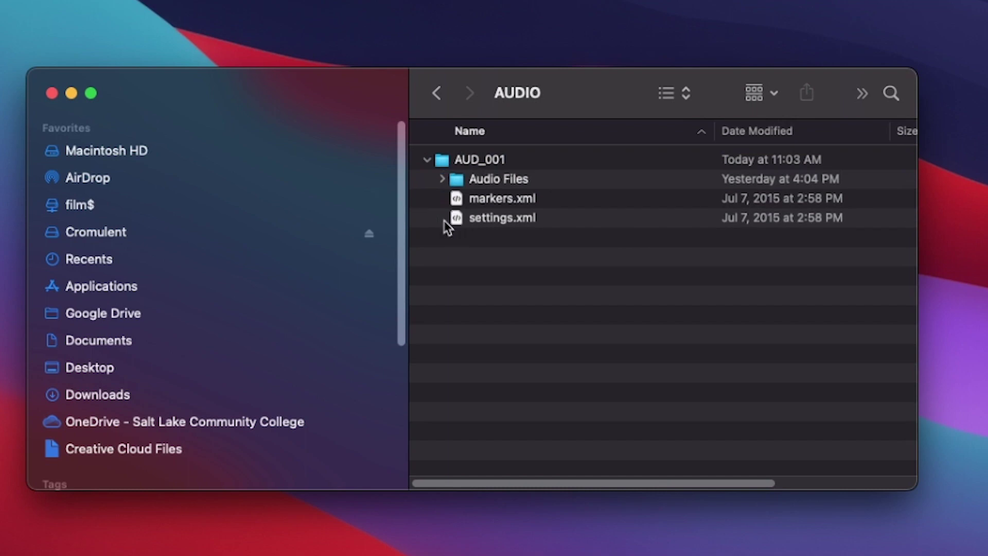
key("super+bracketleft")
In 20150709, rename Film to FOOTAGE and Audio to AUIDO (mistyped).
left_click(442, 218)
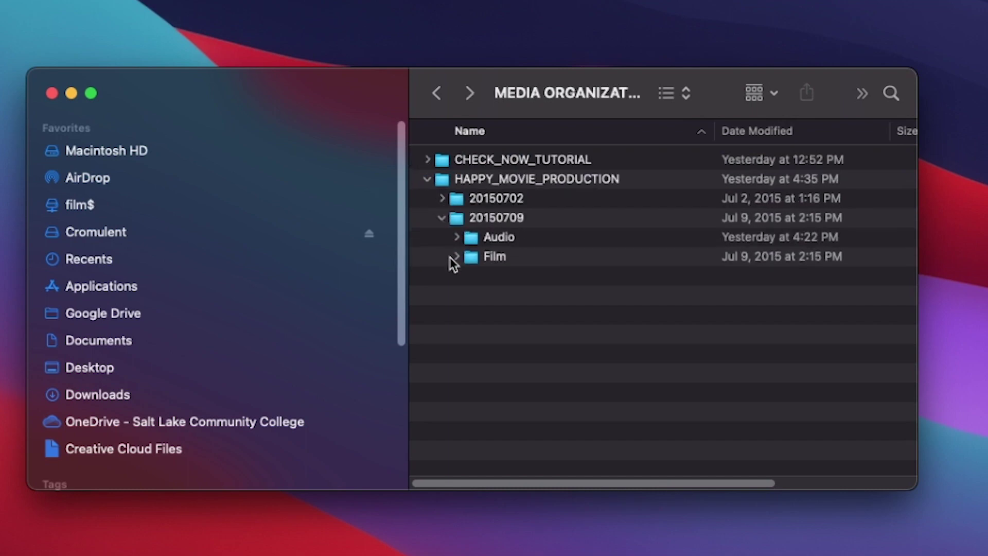
left_click(495, 238)
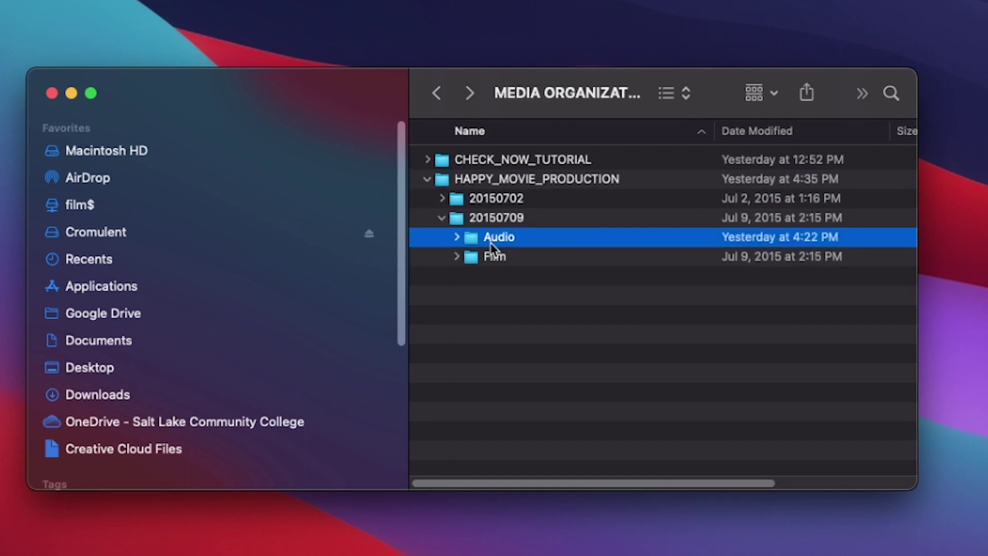
left_click(492, 215)
left_click(481, 200)
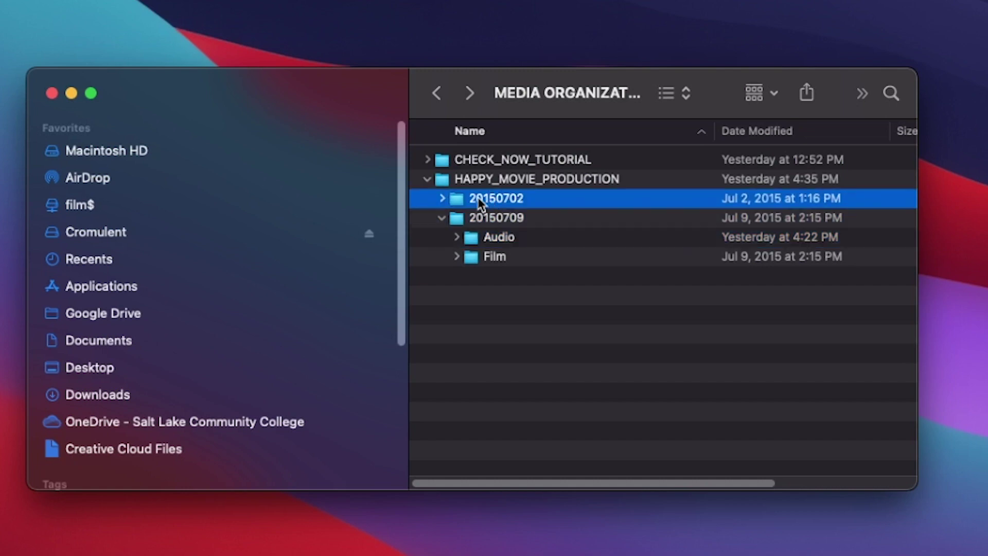
left_click(493, 221)
left_click(505, 238)
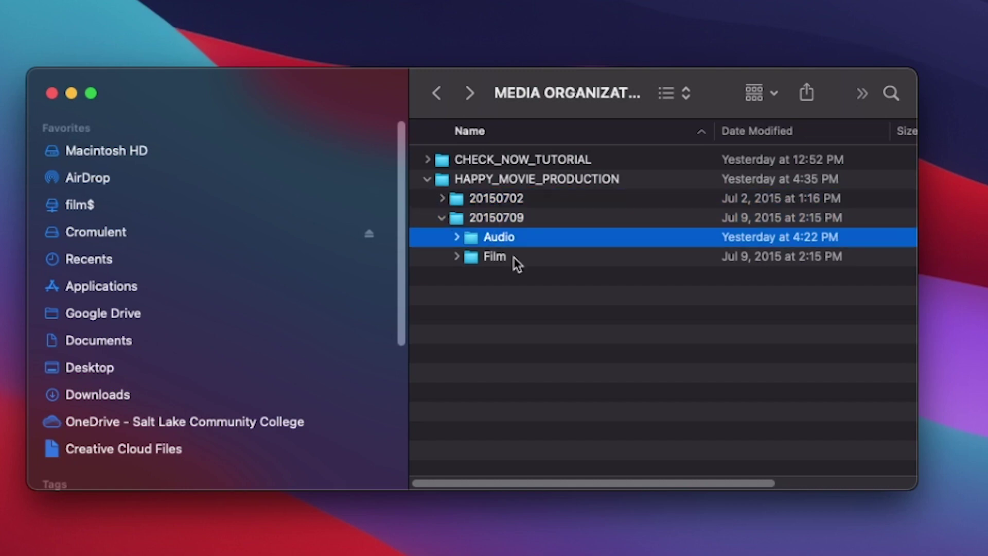
key("Return")
type("AUIDO")
left_click(502, 261)
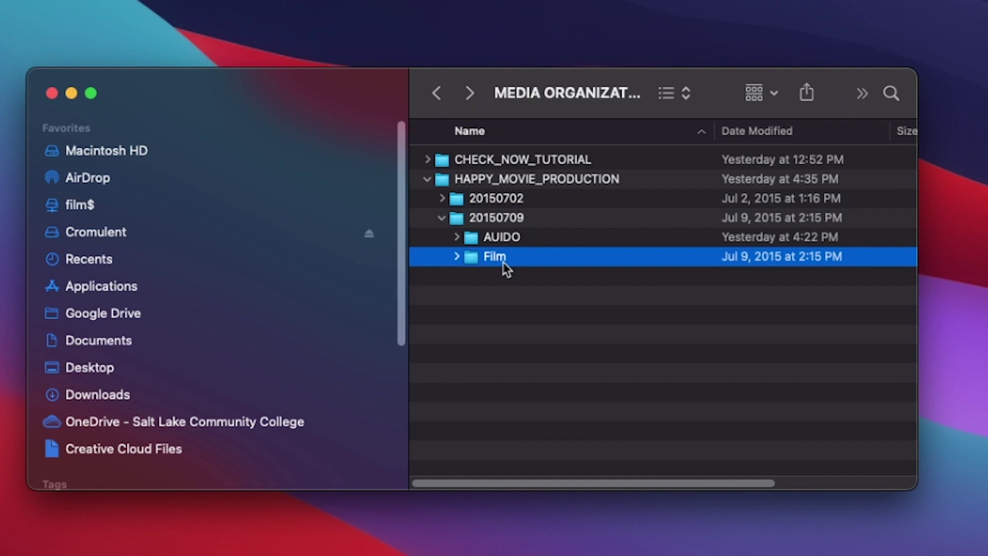
key("Return")
type("FOOTAGE")
key("Return")
Correct the misspelled AUIDO folder name to AUDIO.
key("Up")
key("Return")
type("AUDIO")
key("Return")
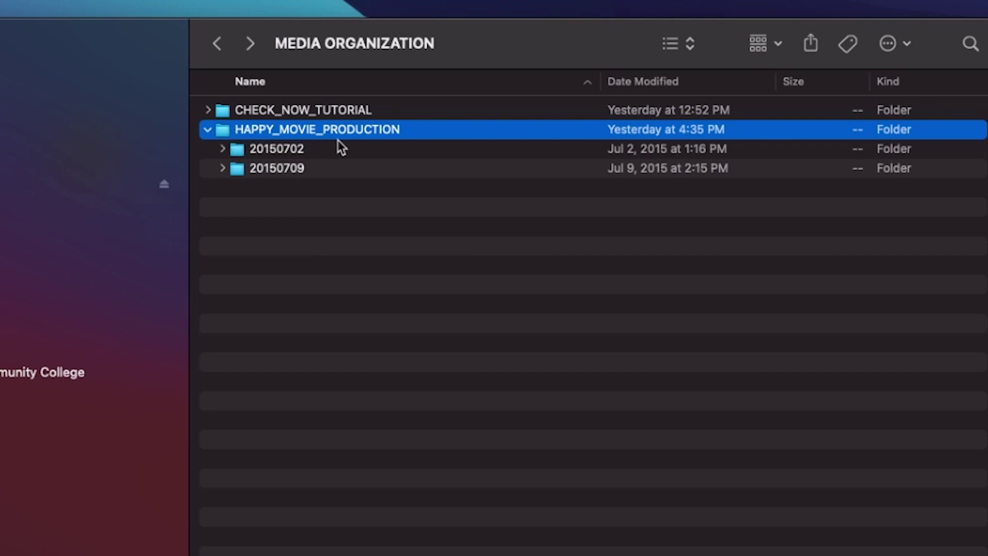
Expand the 20150702 shoot day and its AUDIO folder to show AUD_001.
left_click(249, 151)
left_click(249, 167)
left_click(258, 150)
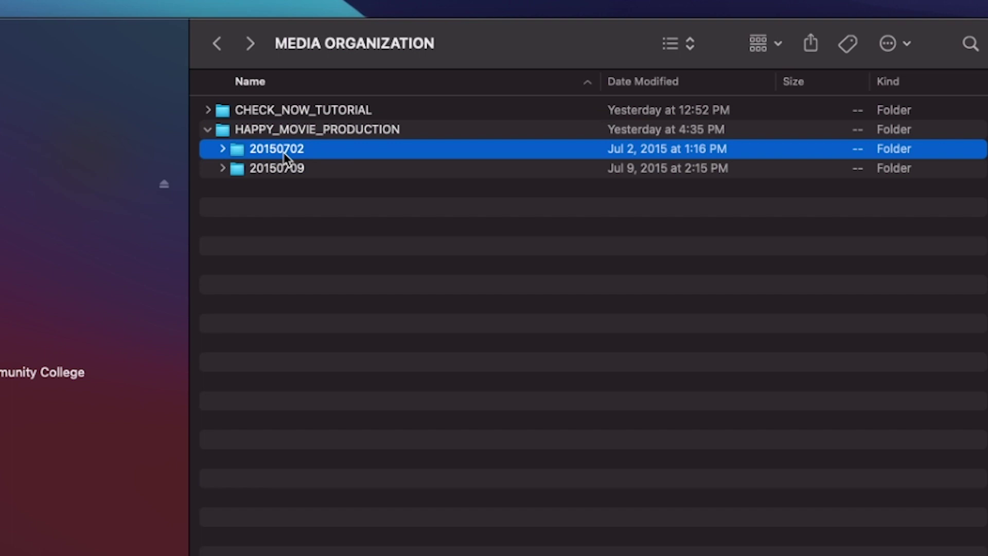
left_click(222, 150)
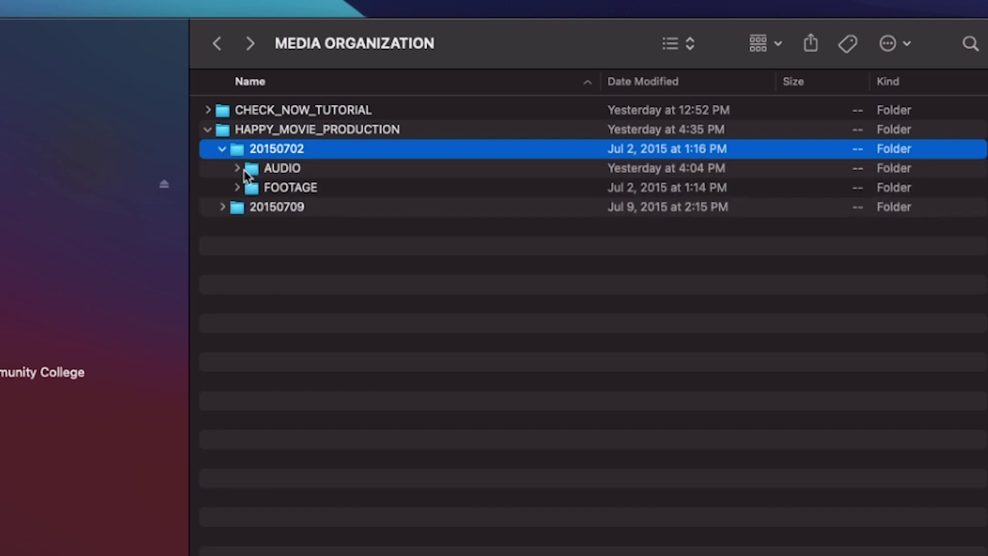
left_click(237, 168)
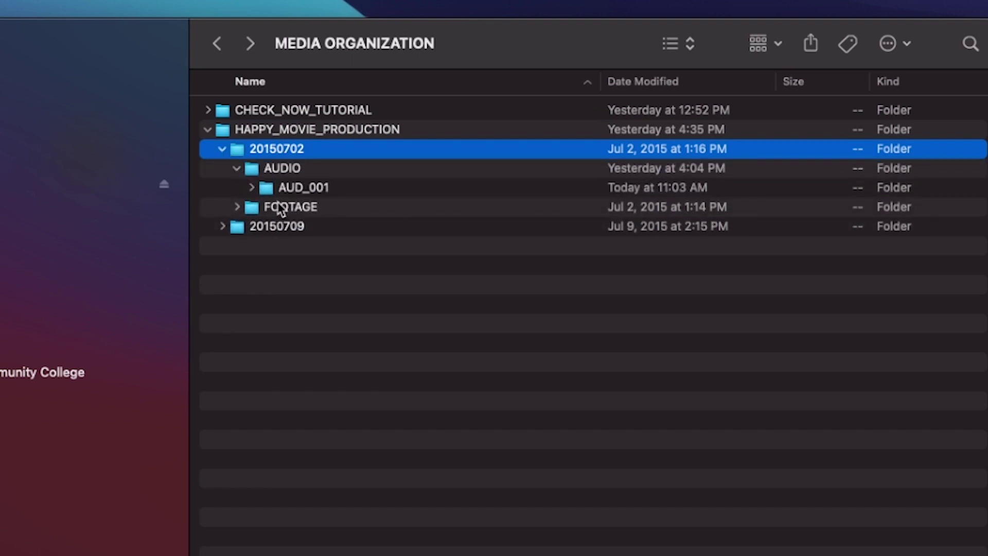
left_click(296, 191)
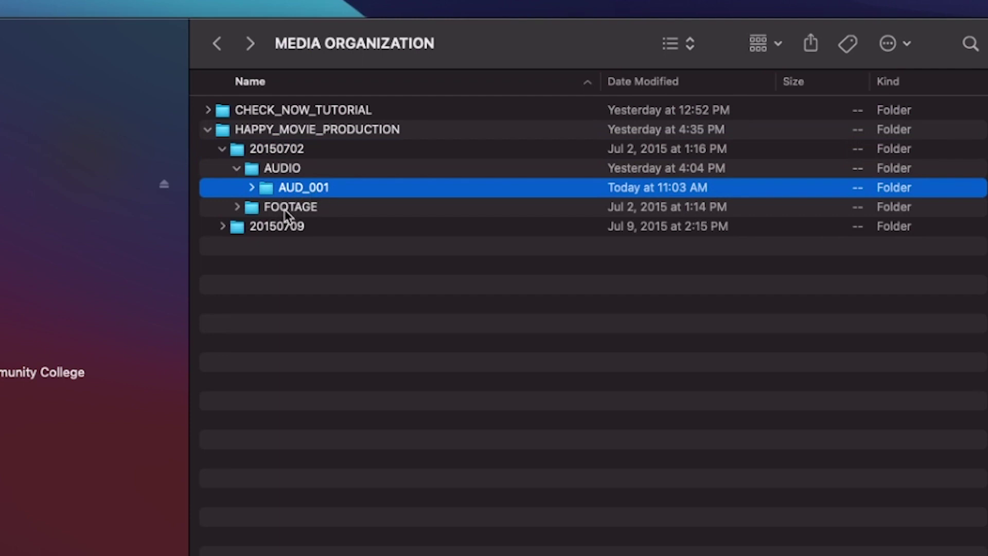
Expand FOOTAGE, CAM_A and CAM_B to reveal roll folders A001, A002 and B001.
left_click(237, 208)
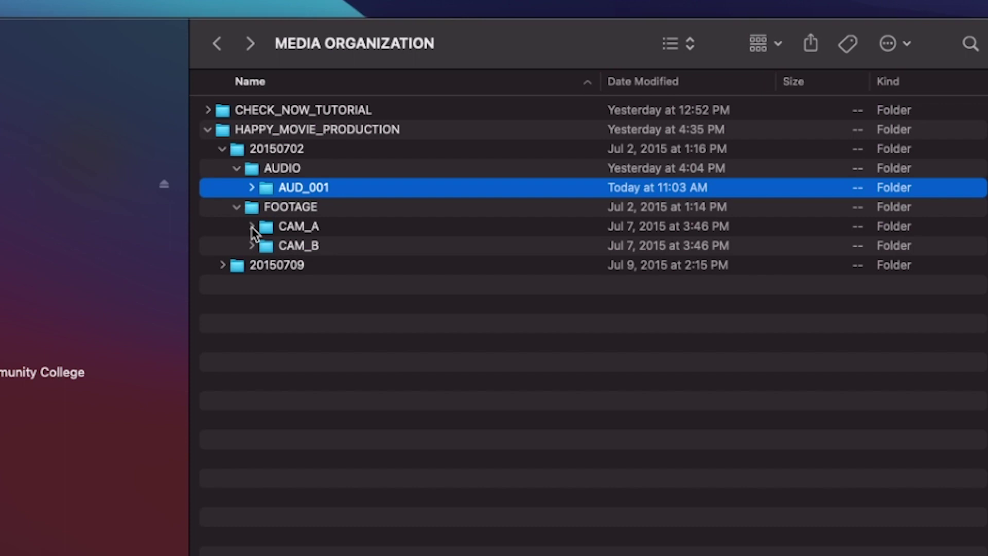
left_click(252, 227)
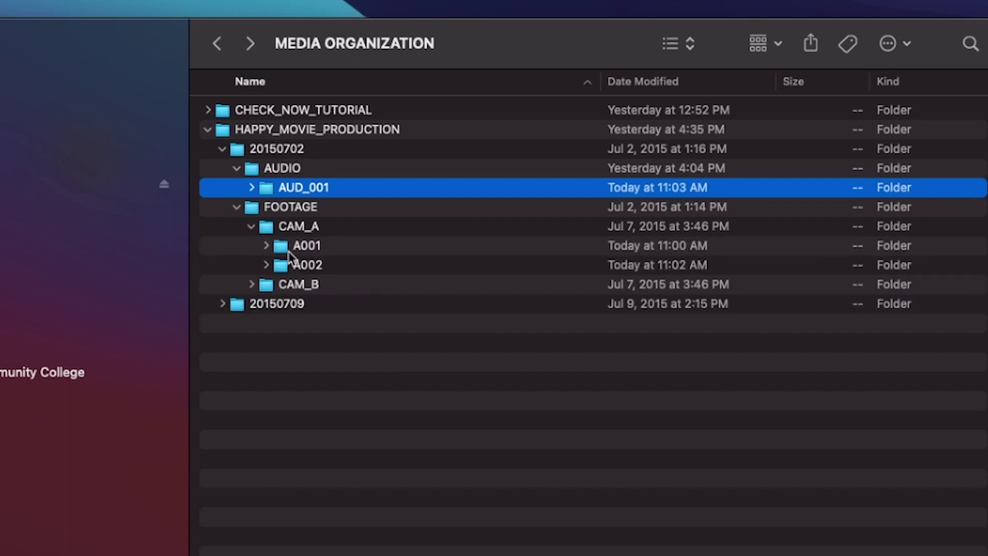
left_click(267, 246)
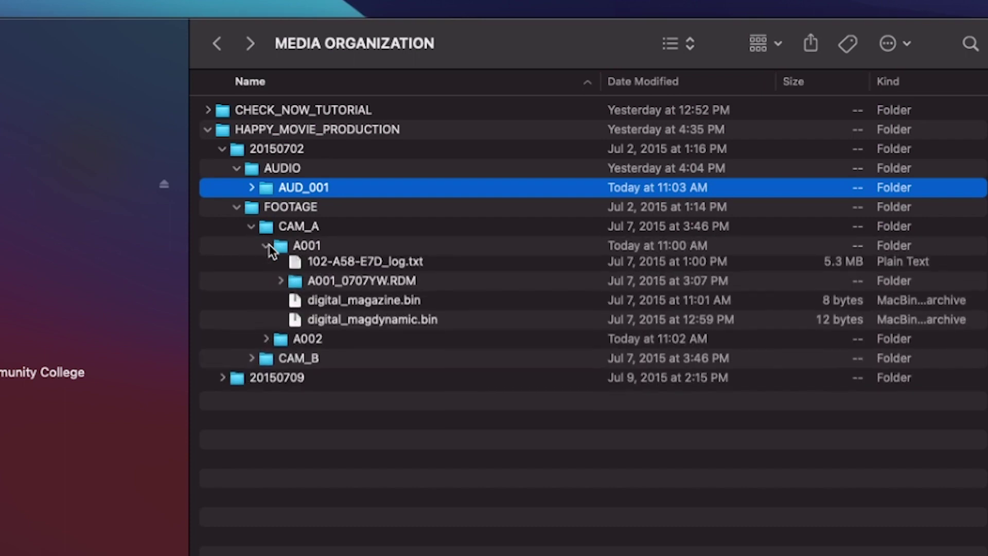
left_click(268, 246)
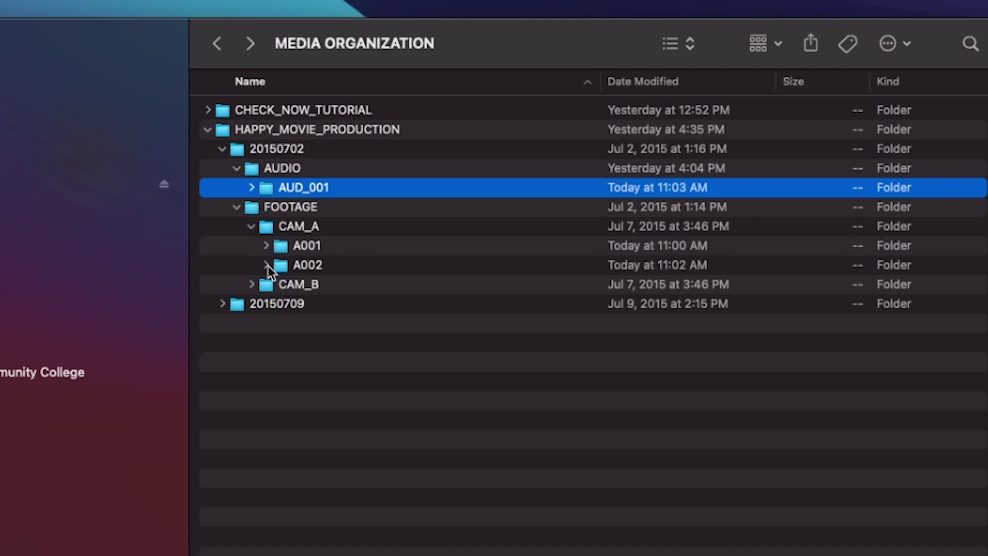
left_click(305, 246)
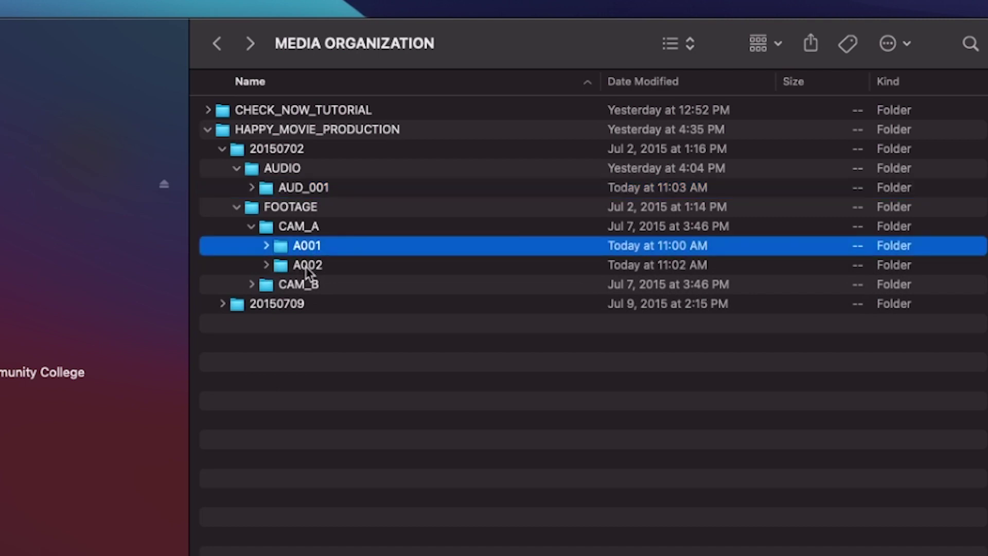
left_click(306, 266)
left_click(253, 286)
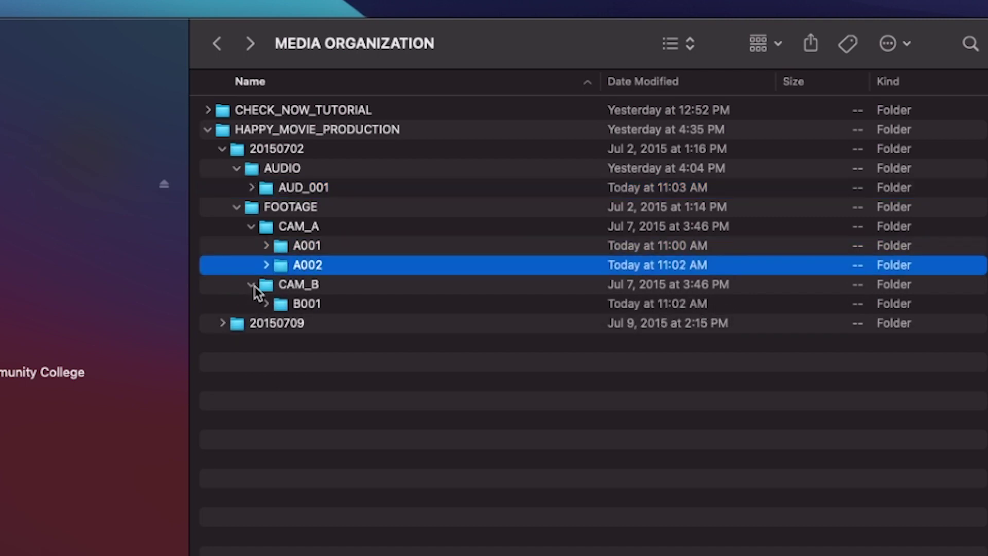
left_click(286, 308)
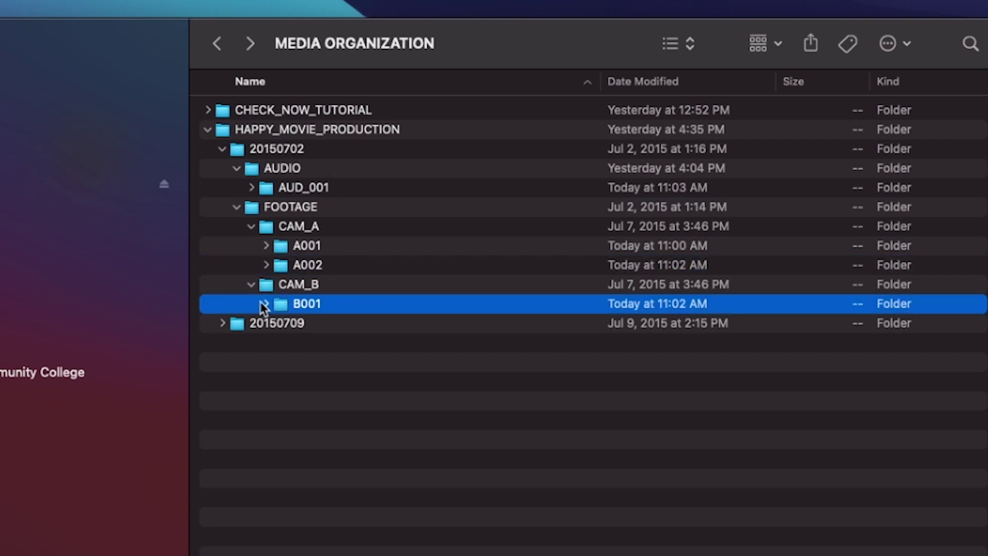
Expand the 20150709 shoot day and its AUDIO folder to show AUD_002.
left_click(226, 329)
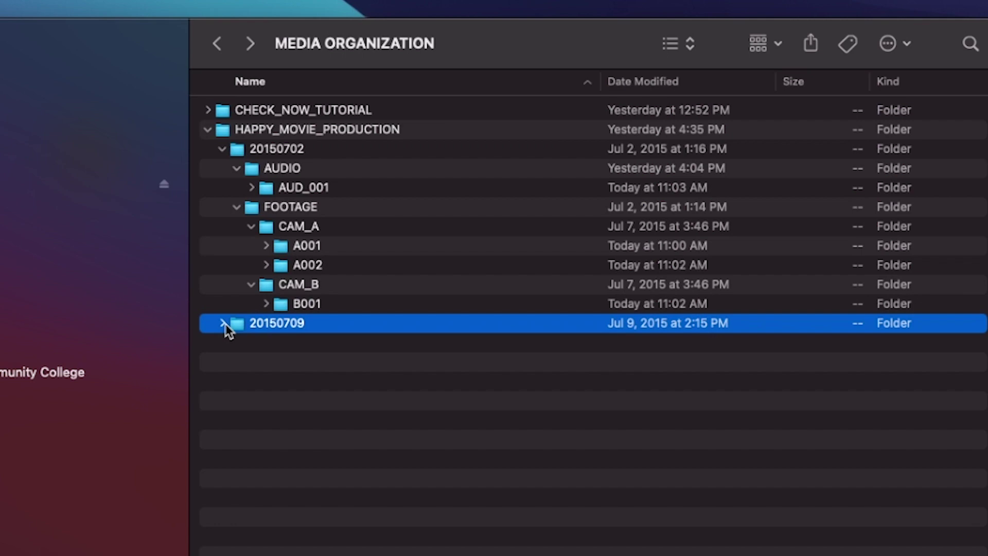
left_click(223, 324)
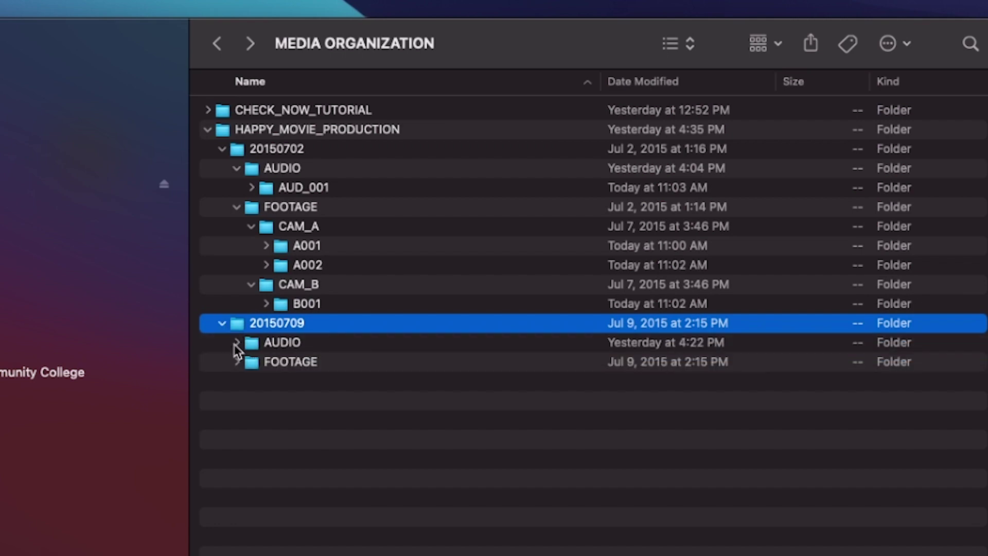
left_click(254, 346)
left_click(250, 362)
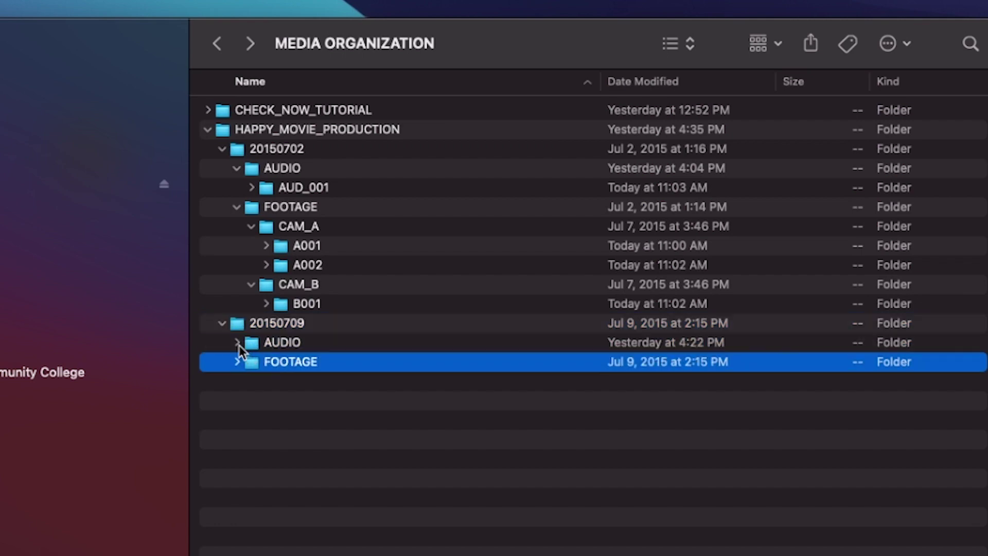
left_click(237, 343)
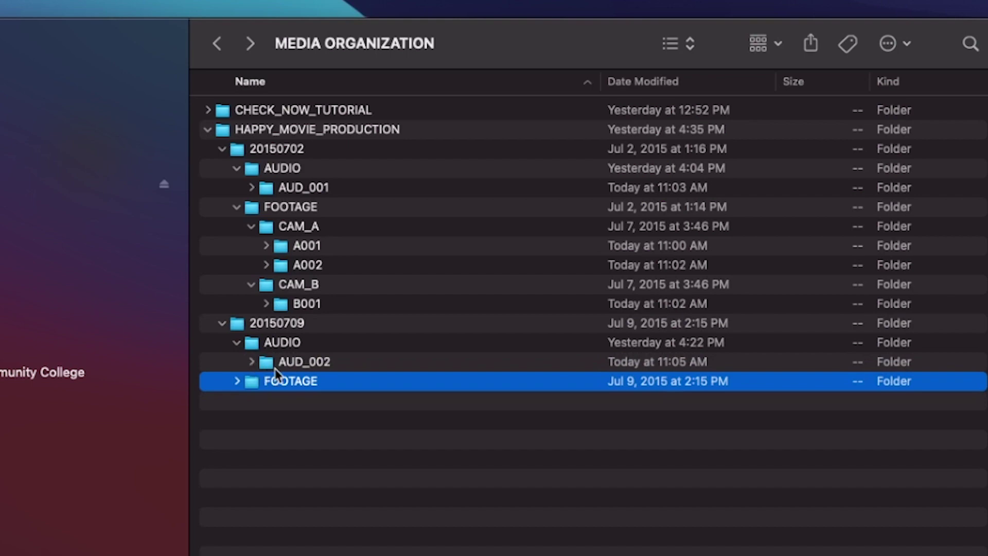
left_click(301, 187)
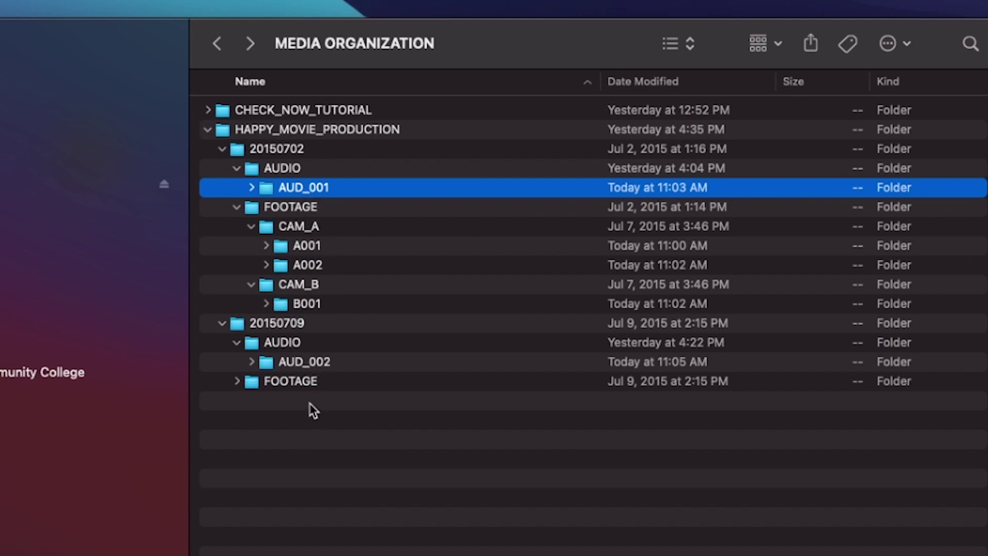
left_click(298, 361)
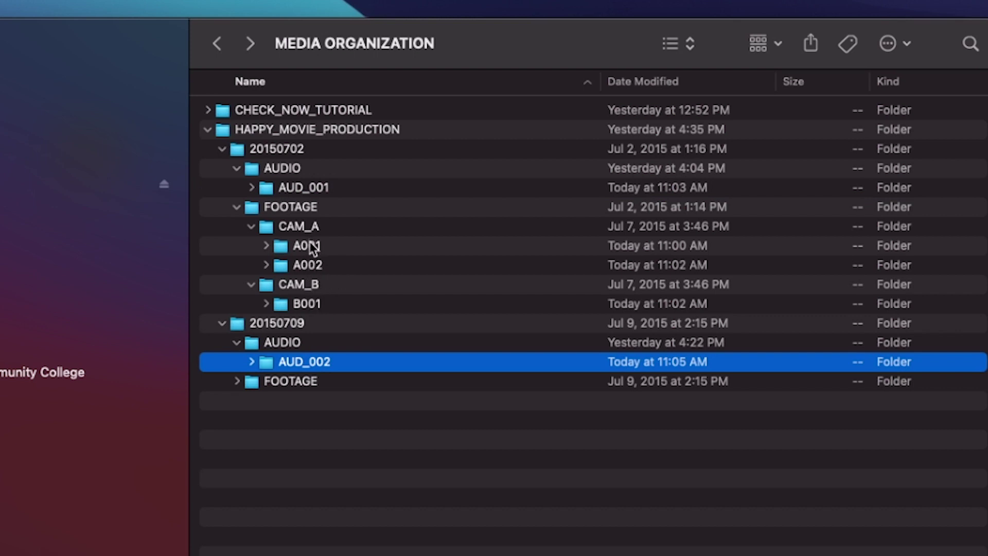
Expand 20150709's FOOTAGE and Camera A to reveal rolls A003, A004 and A005.
left_click(314, 265)
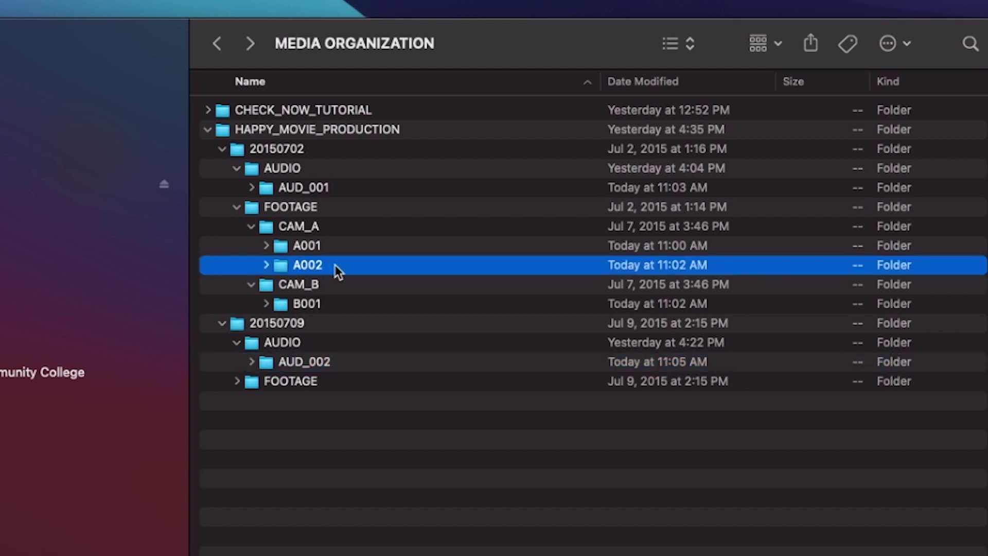
left_click(237, 381)
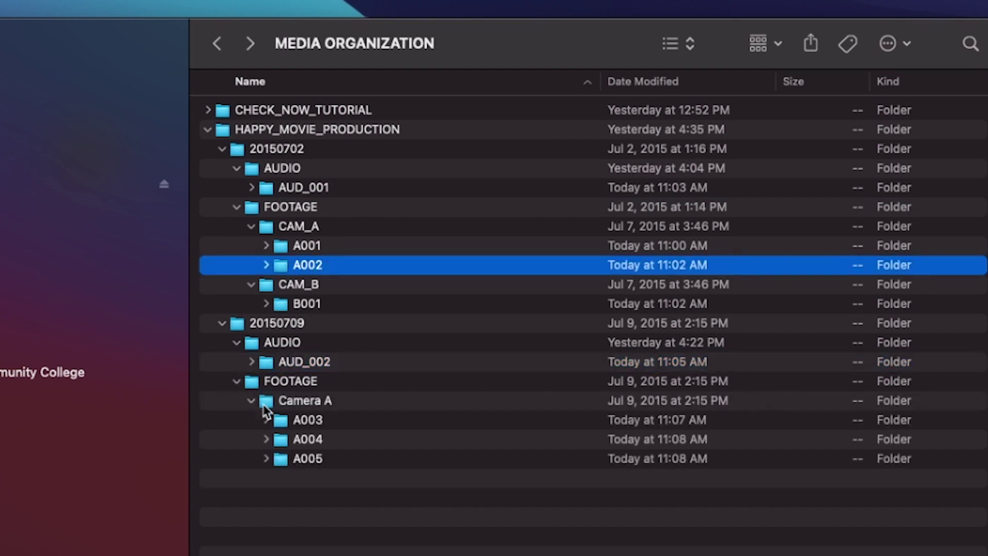
left_click(294, 460)
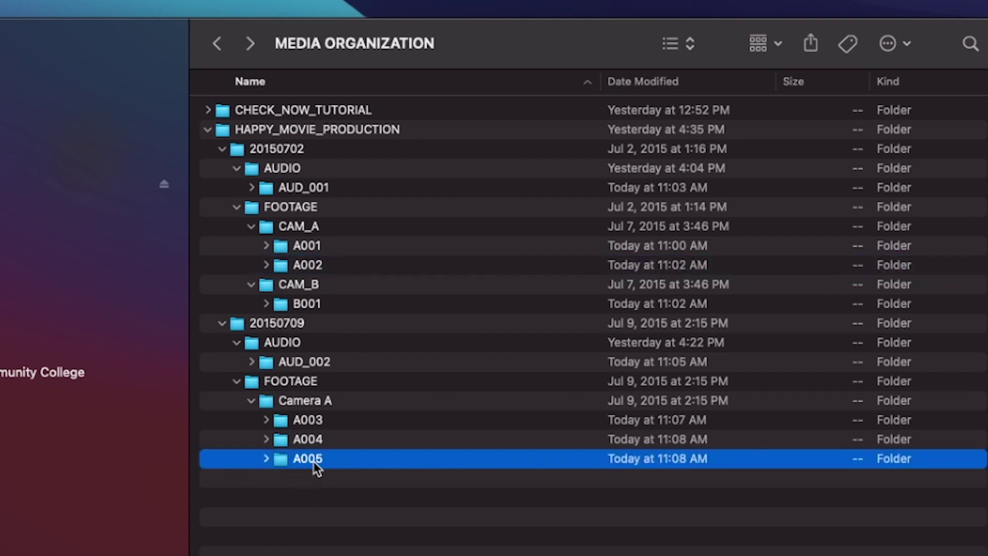
left_click(292, 307)
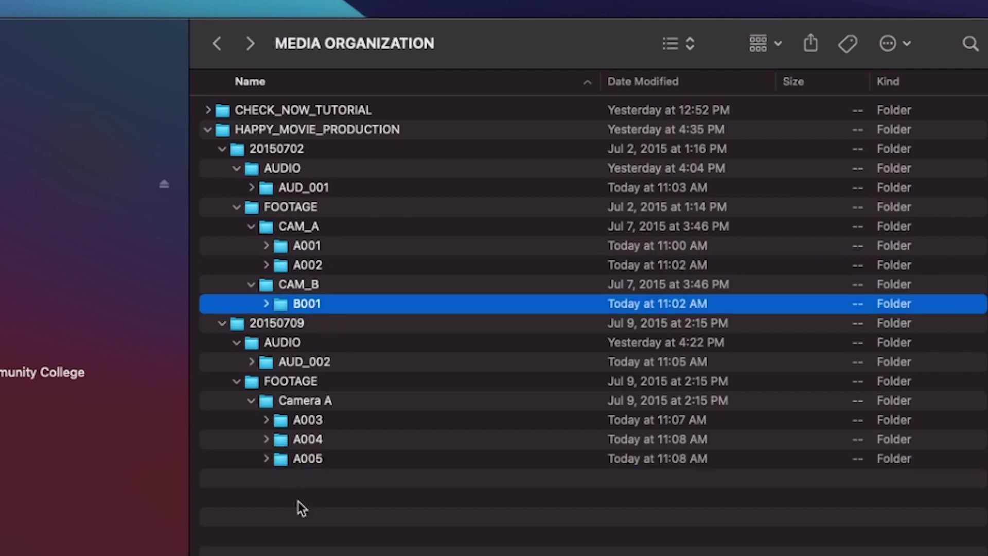
left_click(273, 494)
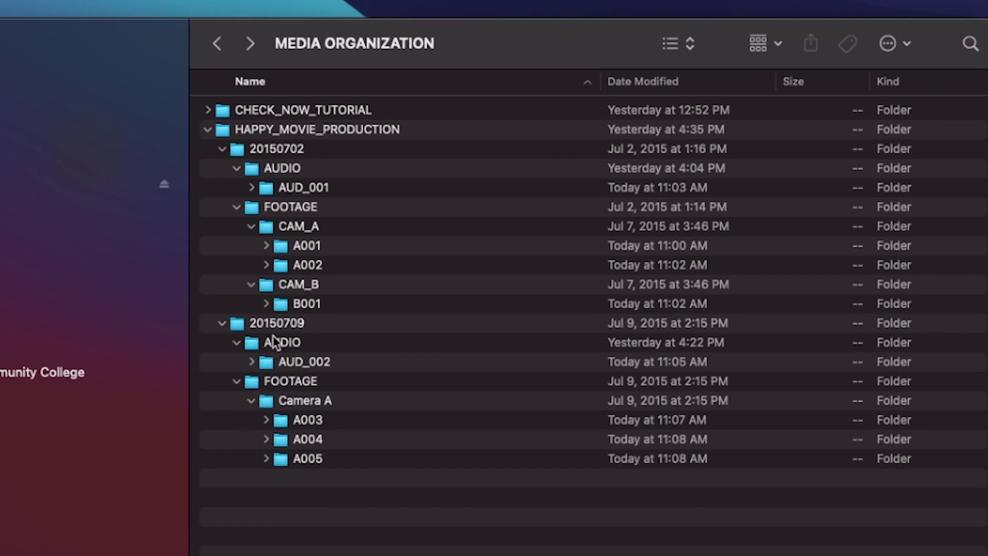
Collapse the 20150702 and 20150709 folders and move the Finder window right.
left_click(224, 149)
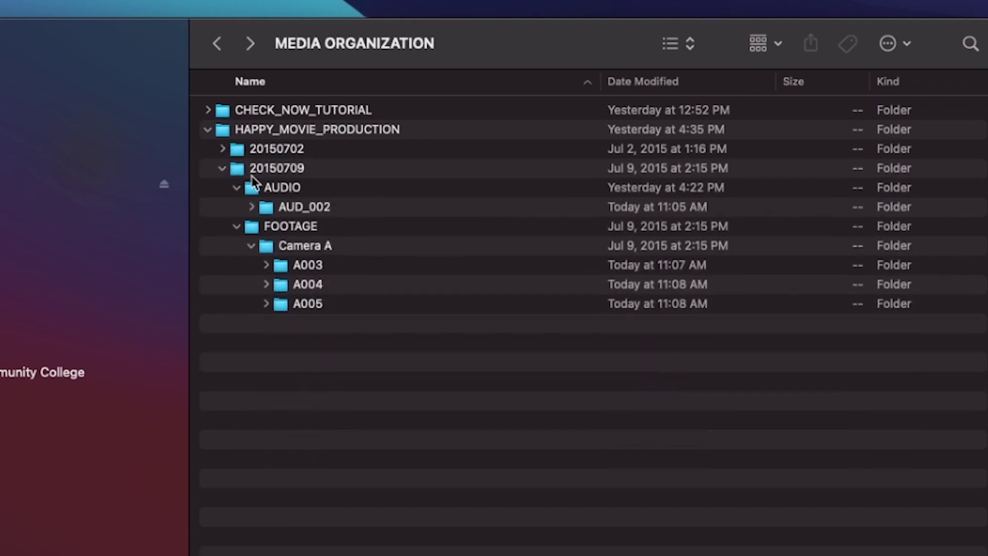
left_click(222, 169)
left_click(222, 148)
left_click(237, 169)
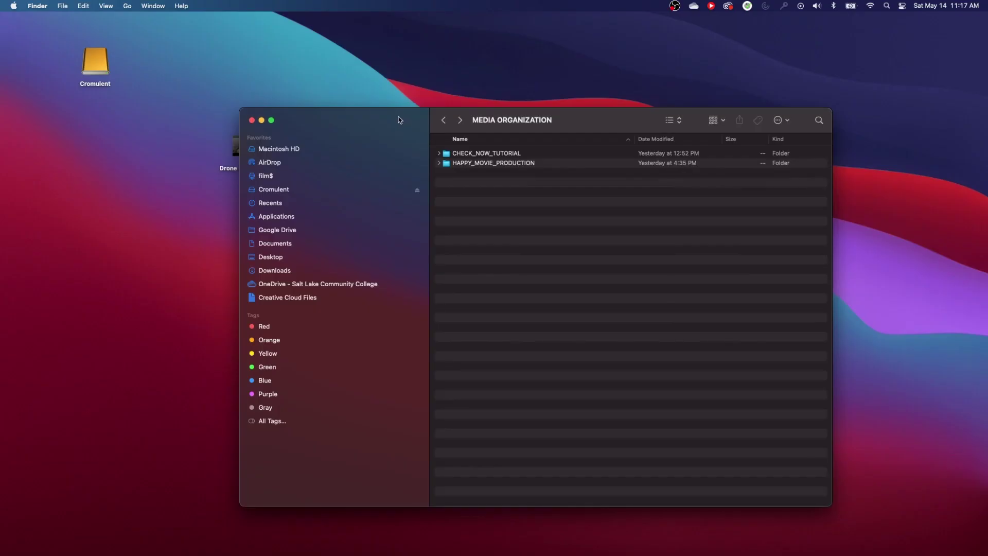
left_click_drag(399, 117, 433, 122)
Launch Adobe Premiere Pro 2022 via Spotlight search for 'premi'.
key("super+space")
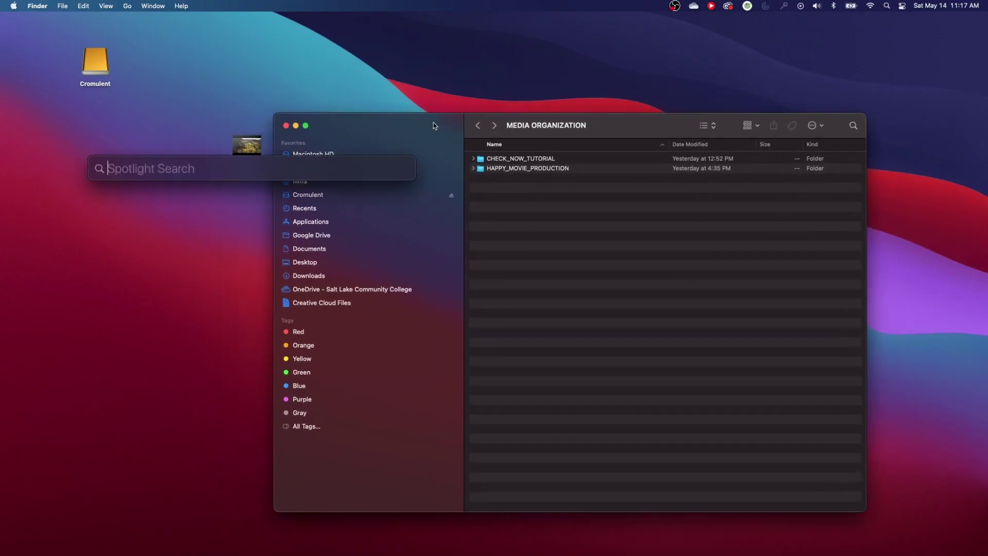
type("premi")
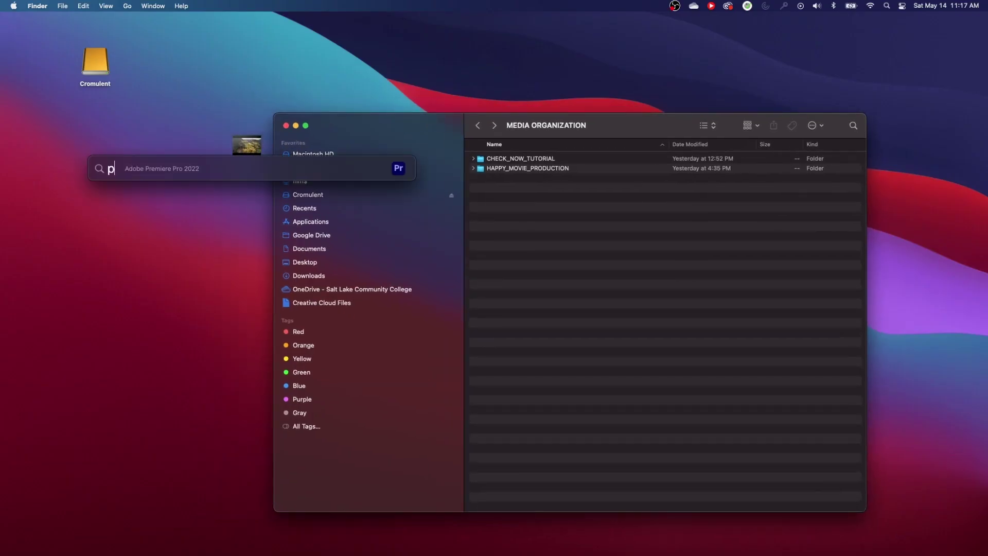
key("Return")
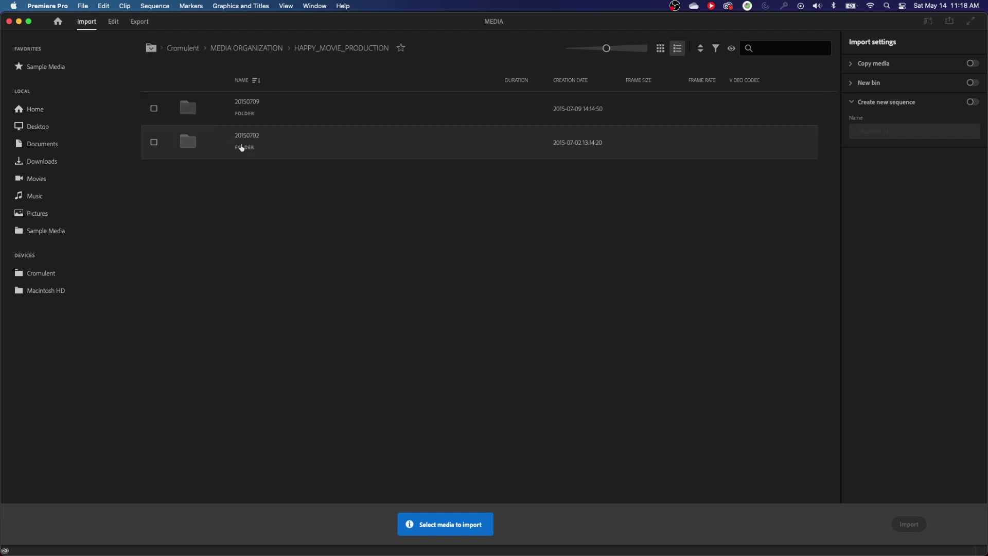
Import the FOOTAGE and AUDIO folders of 20150709 into the MEDIA project.
double_click(197, 110)
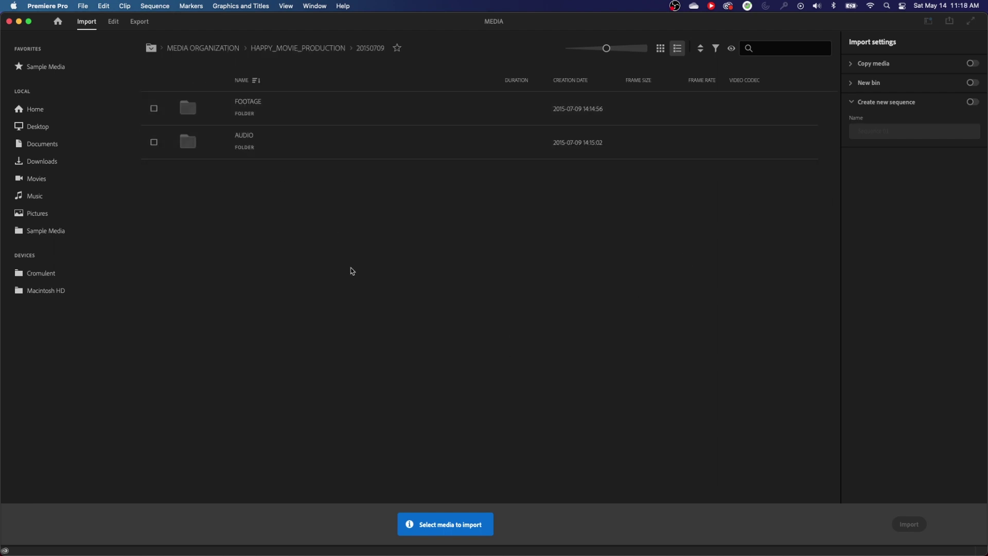
left_click(155, 110)
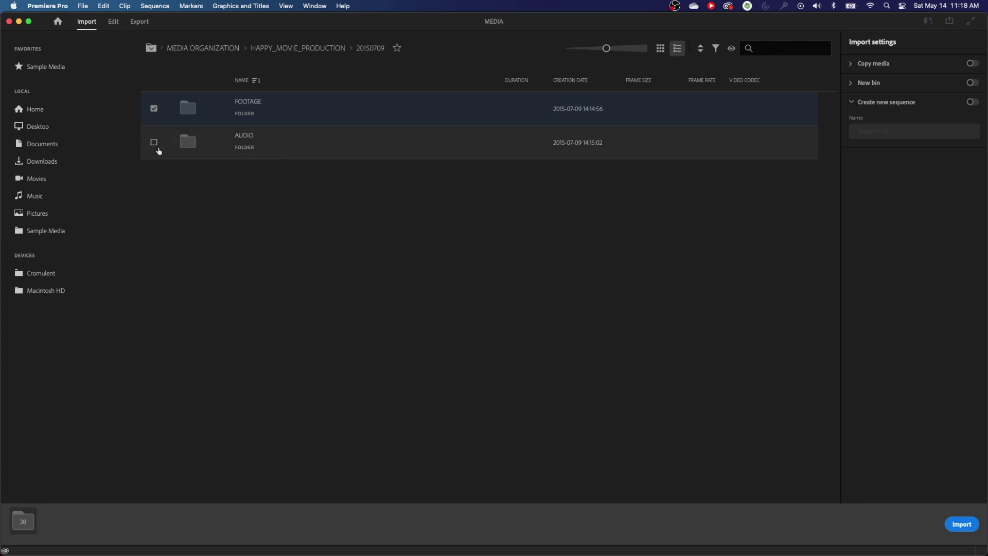
left_click(155, 144)
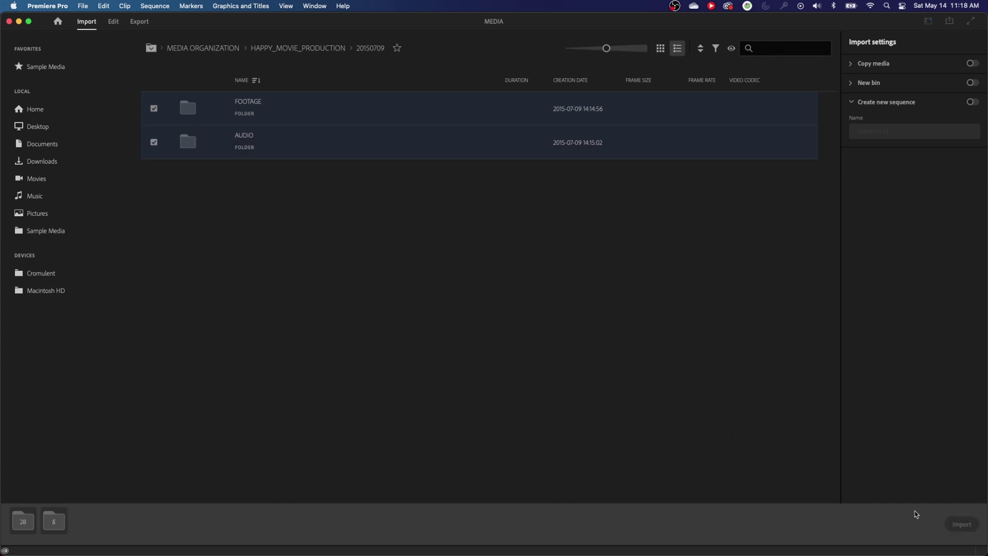
left_click(957, 525)
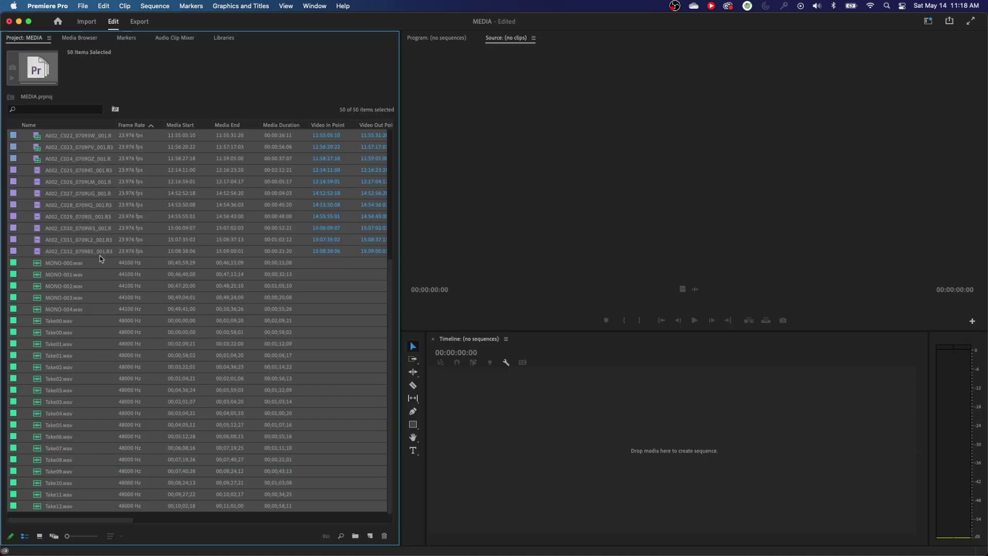
Widen the Name column so full clip names show, then inspect several imported clips.
scroll(100, 273, "up", 5)
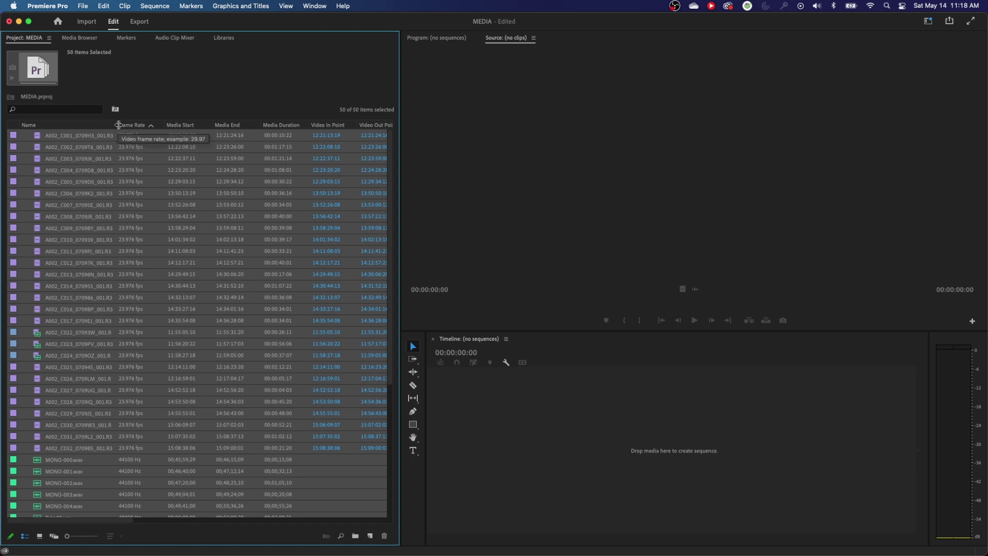
left_click_drag(118, 127, 185, 127)
left_click(81, 136)
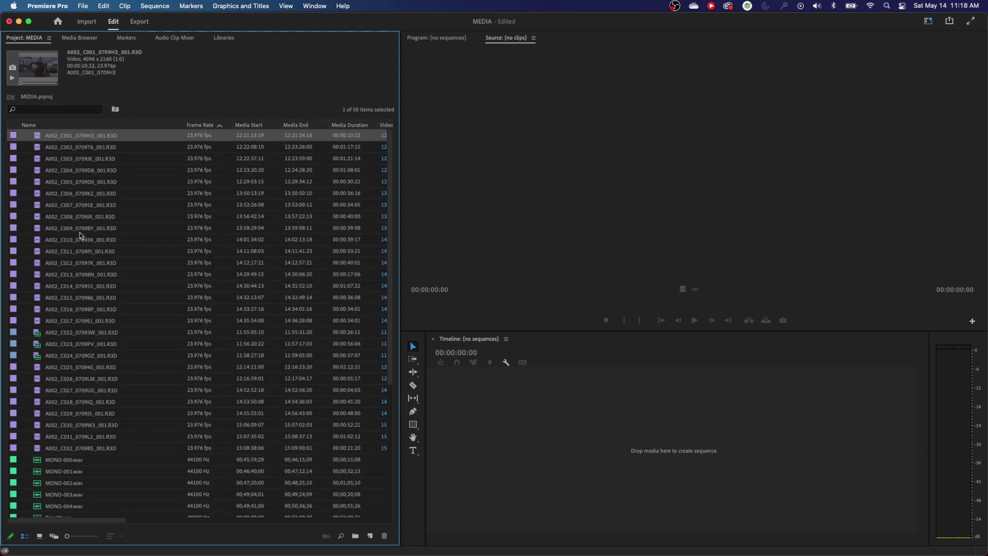
left_click(77, 228)
left_click(75, 367)
left_click(75, 447)
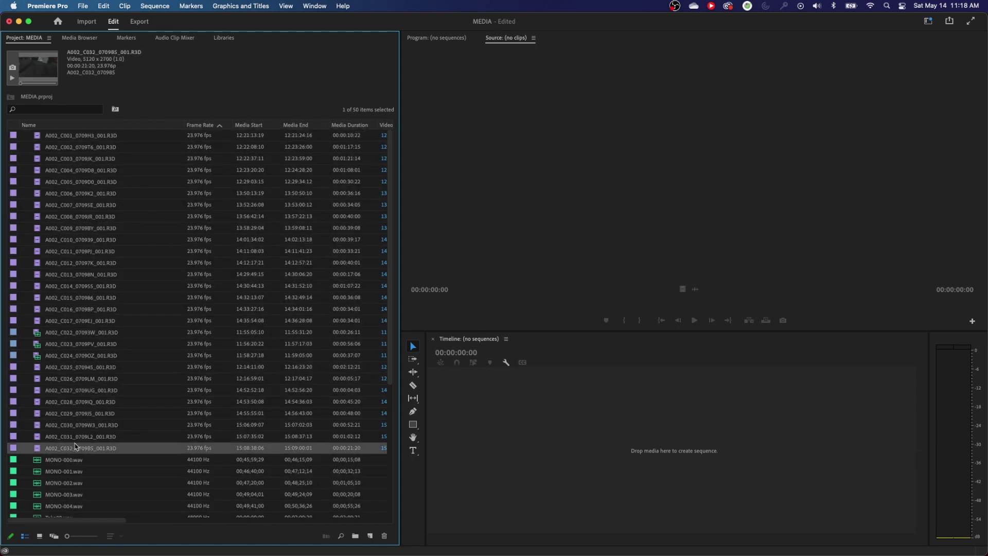
scroll(73, 416, "down", 4)
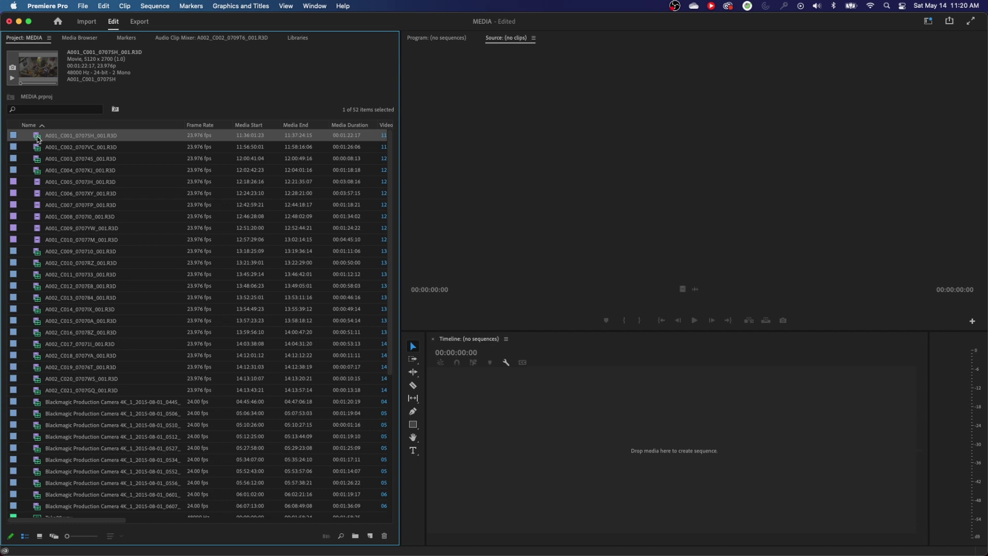
Locate the slate in A001_C001_07075H_001.R3D and rename the clip '4 T1'.
double_click(37, 137)
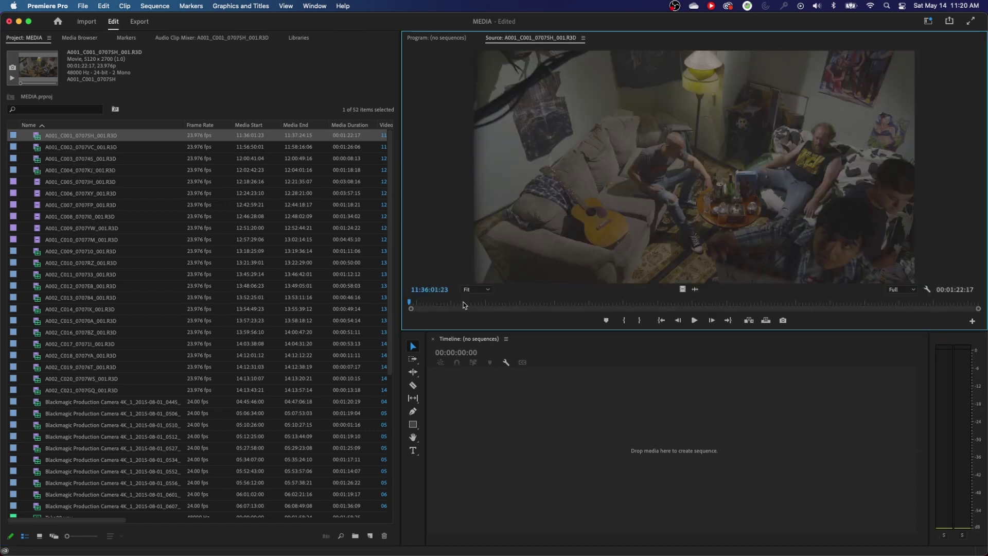
left_click(418, 303)
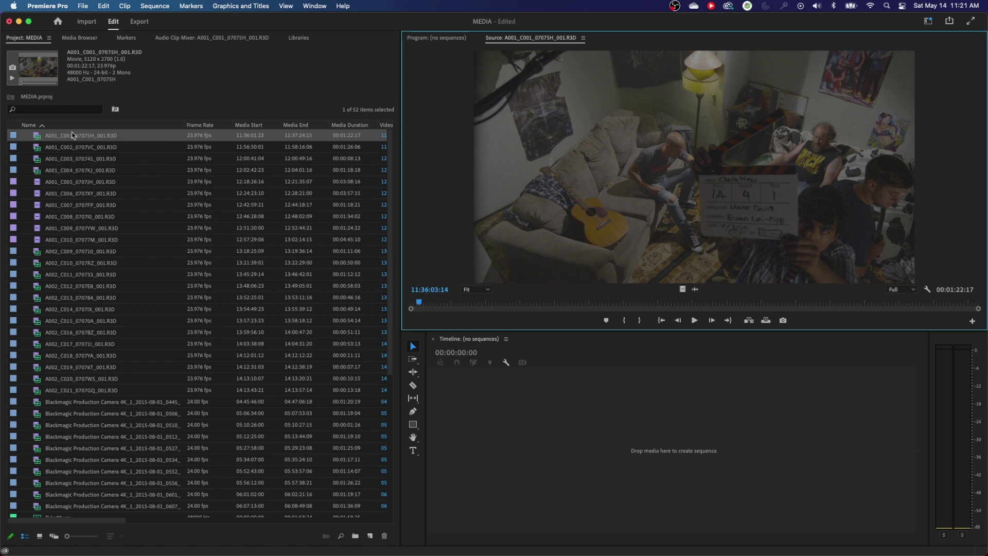
left_click(73, 136)
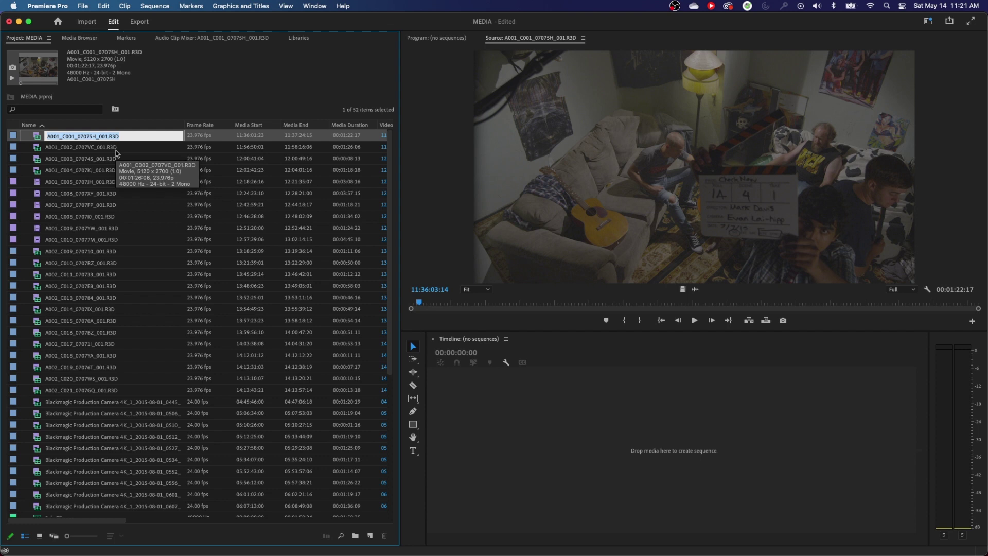
type("4 T1")
key("Return")
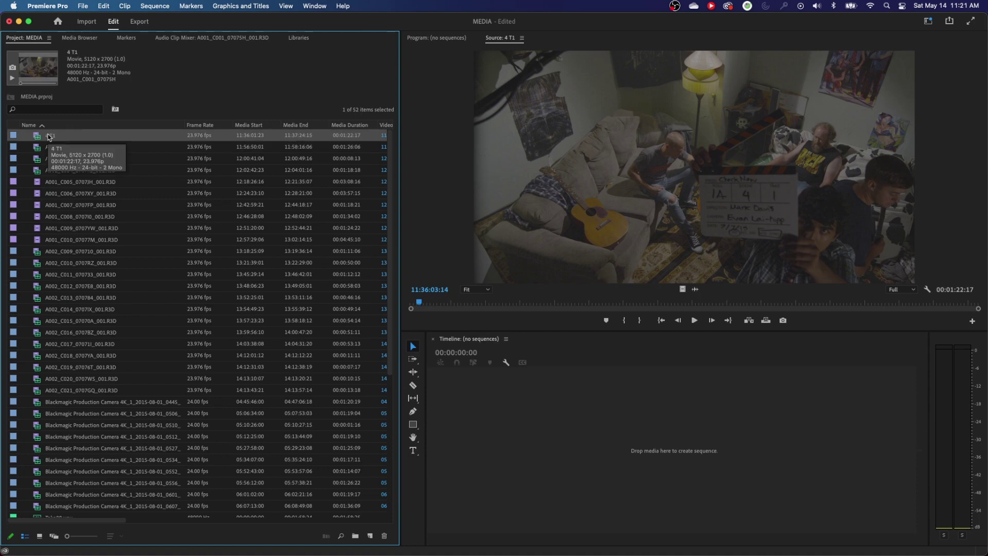
right_click(49, 137)
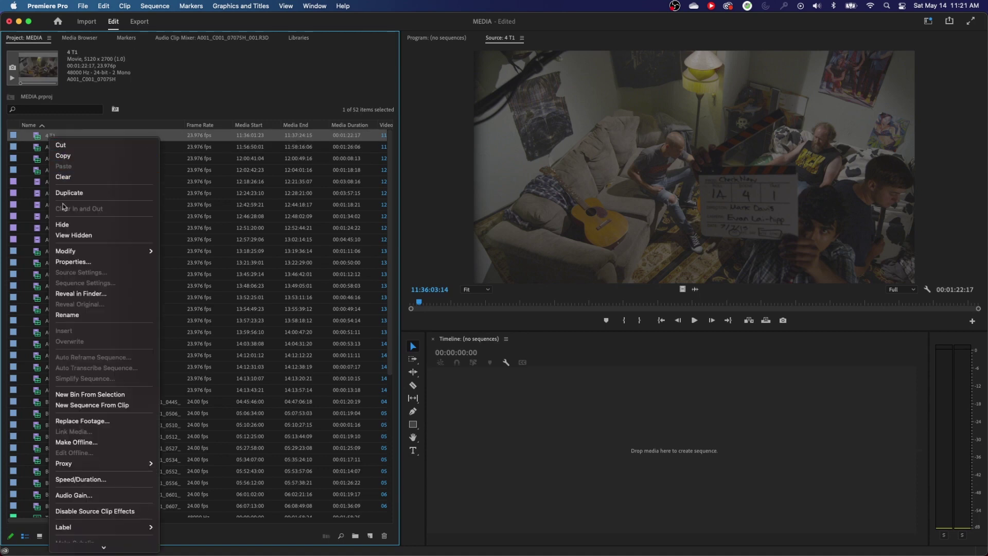
scroll(97, 147, "down", 5)
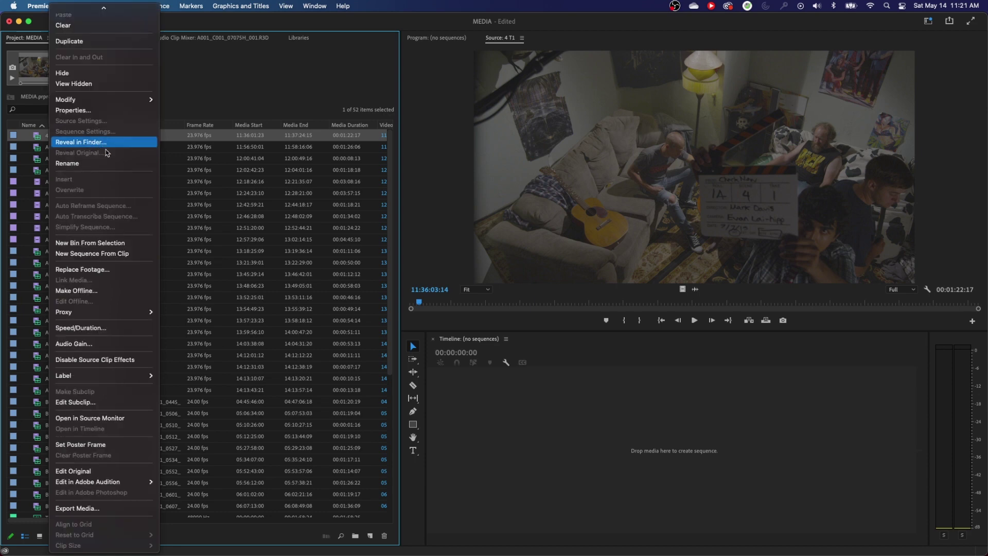
left_click(102, 146)
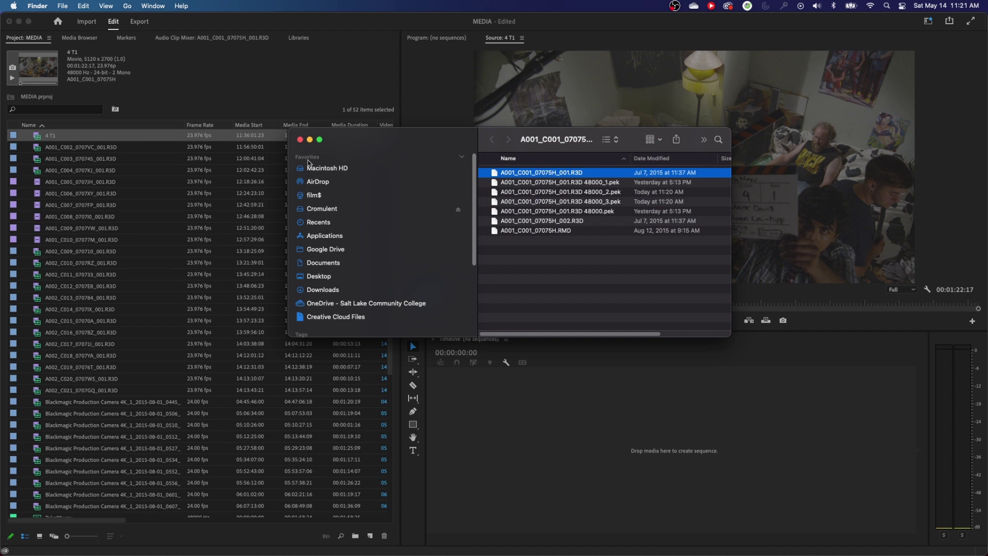
left_click(300, 140)
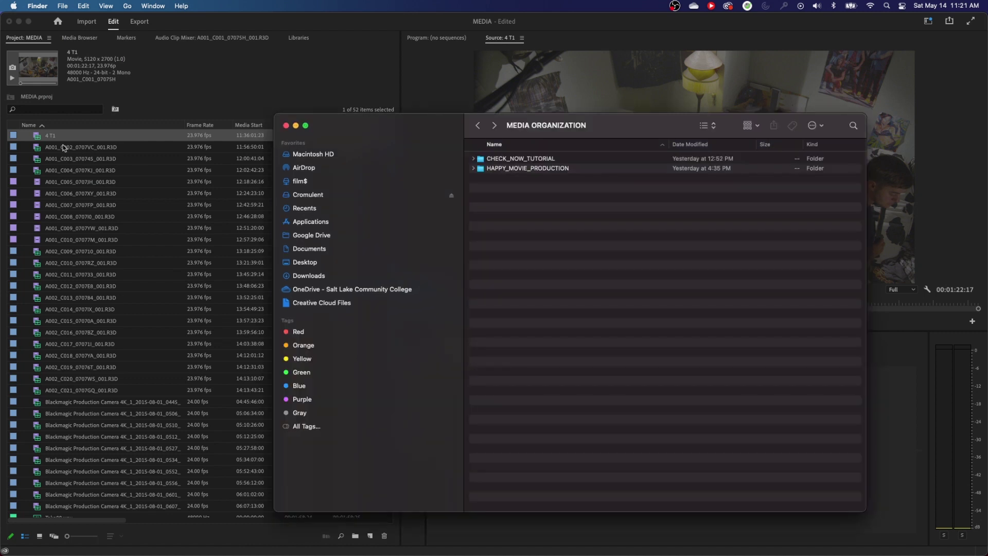
left_click(54, 138)
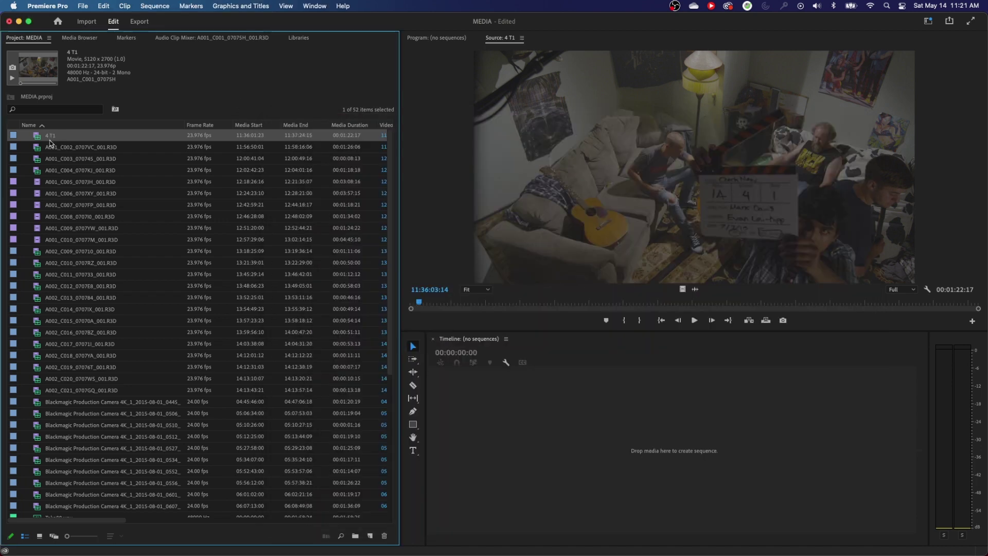
Preview A001_C002 to check its scene 4A slate and rename it '4A T1'.
left_click(54, 147)
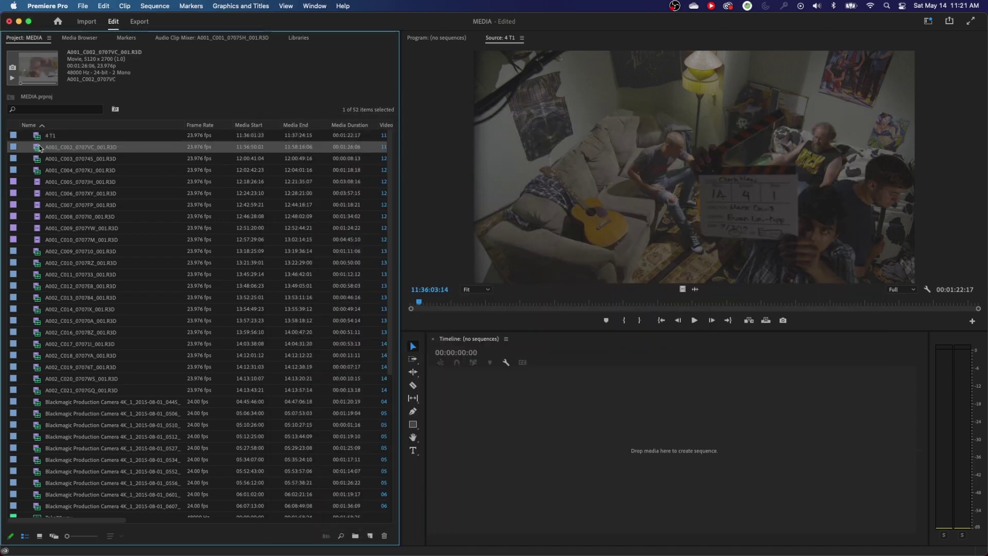
double_click(40, 148)
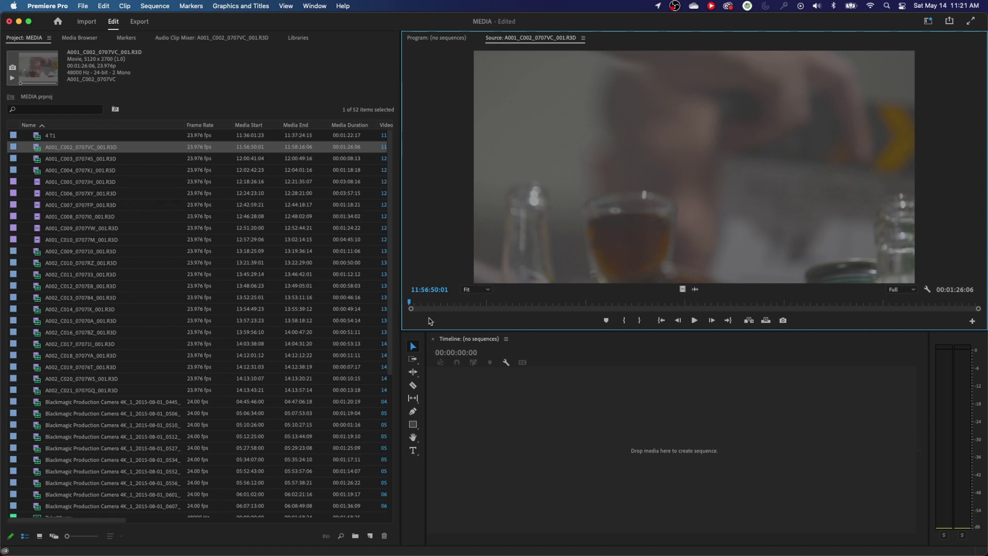
key("Return")
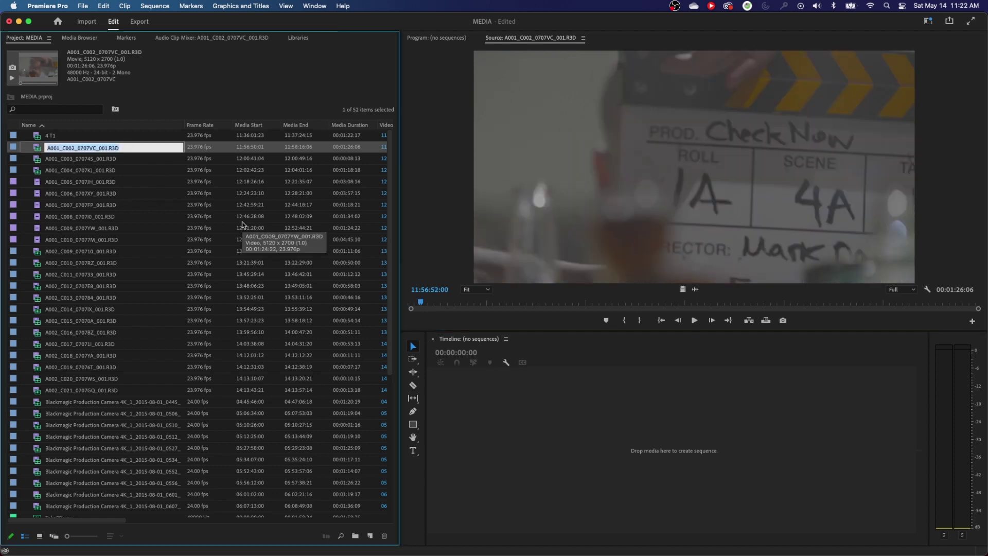
type("4A T1")
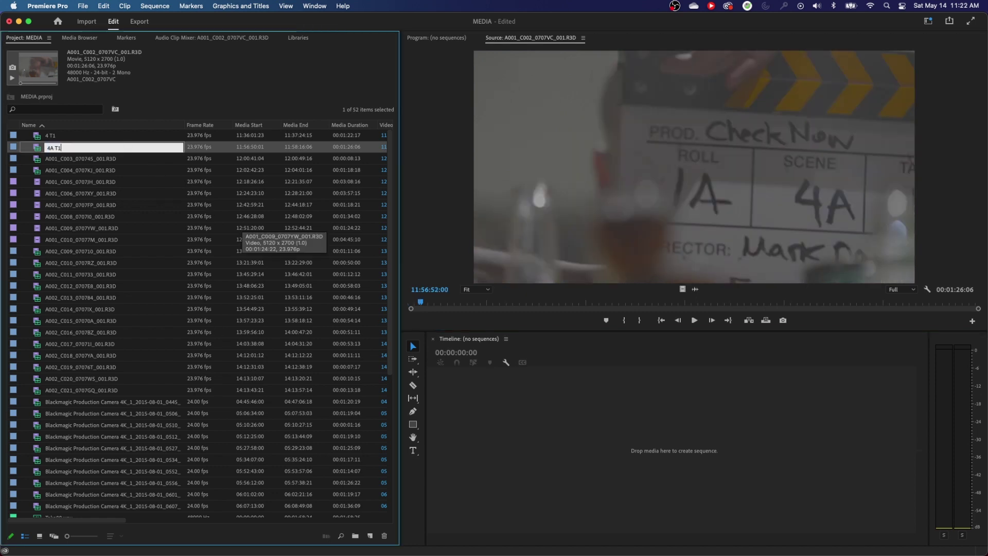
key("Return")
left_click(431, 304)
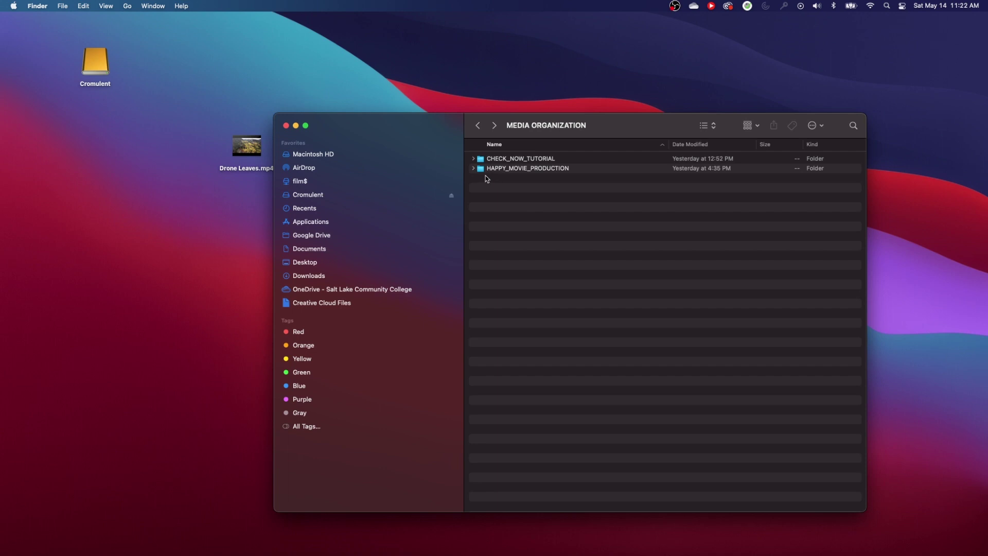
Centre the Finder window and expand HAPPY_MOVIE_PRODUCTION to list 20150702 and 20150709.
key("ctrl+alt+c")
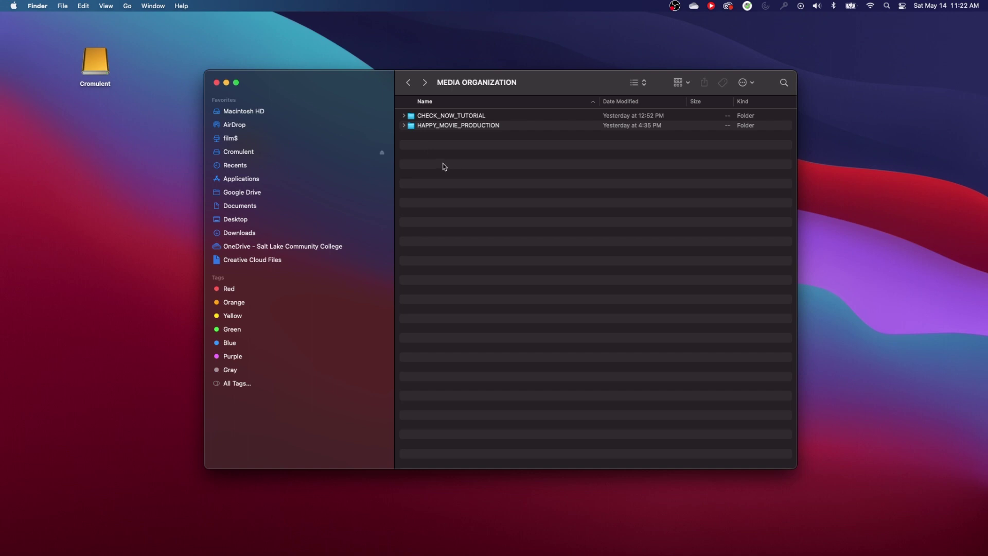
left_click(406, 126)
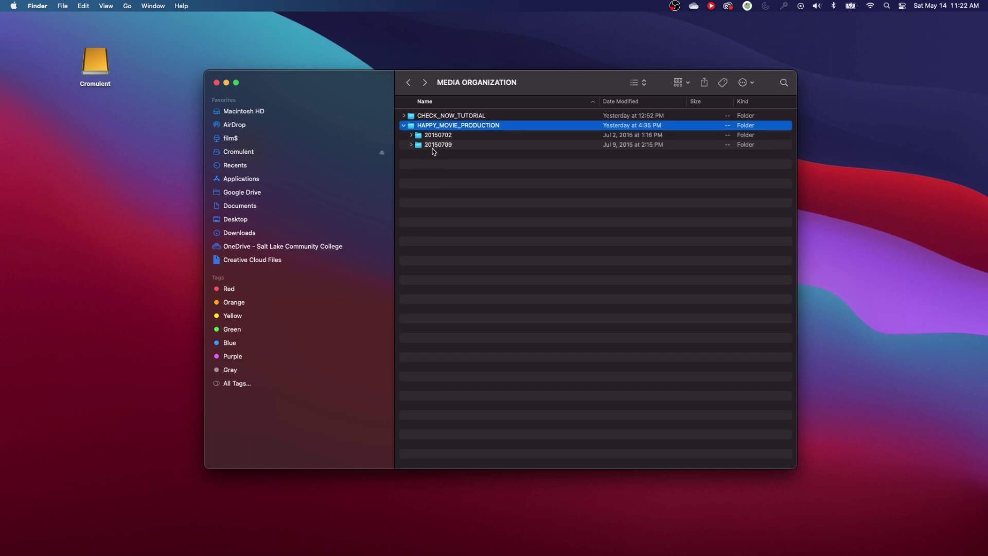